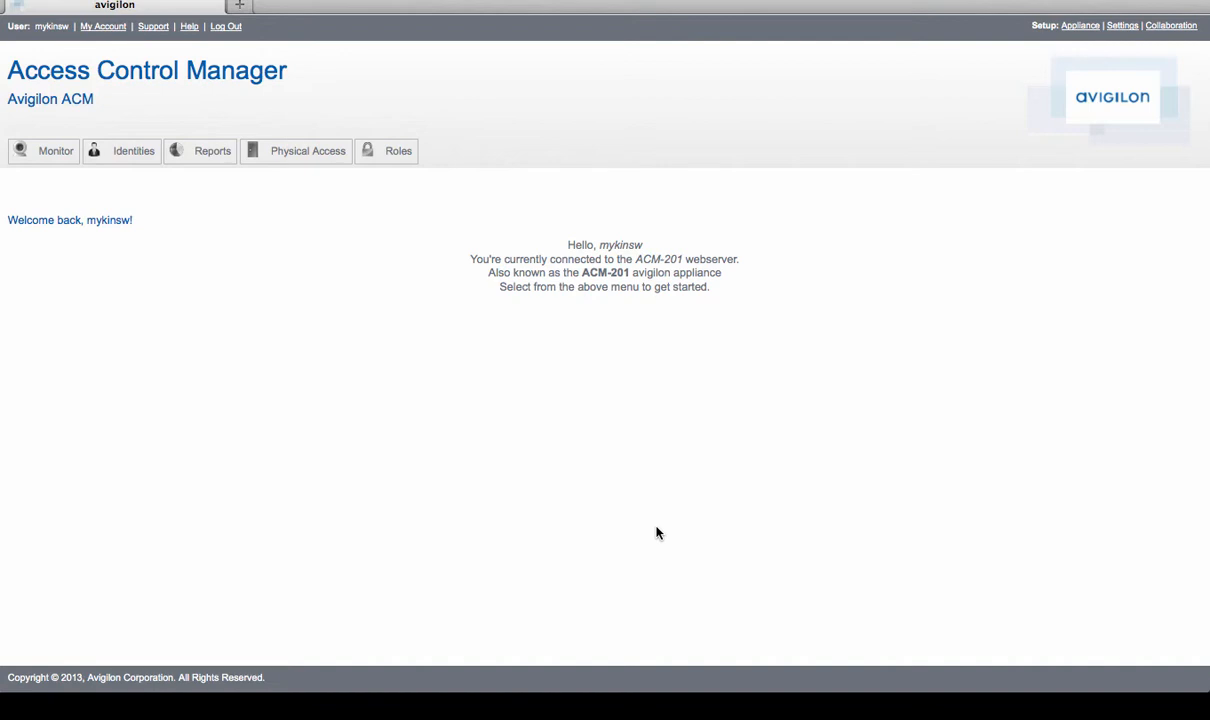
- Review the card formats and the EOL resistance levels defined in the physical access configuration
left_click(308, 166)
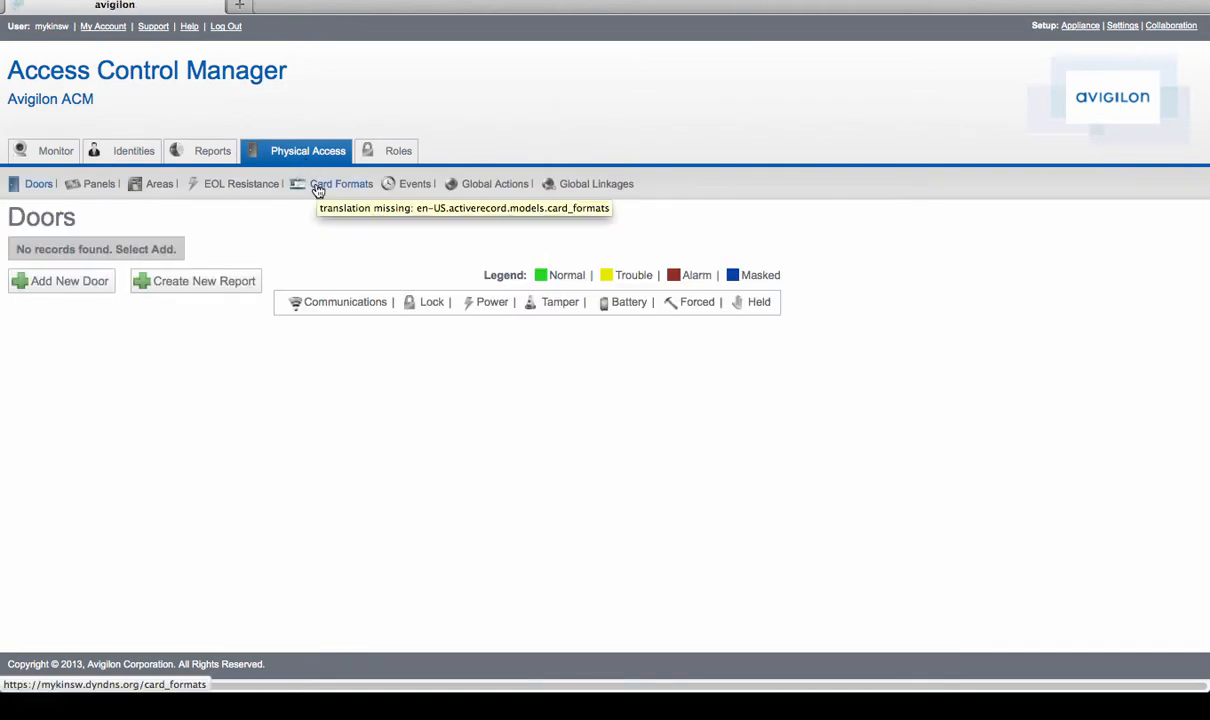
left_click(317, 190)
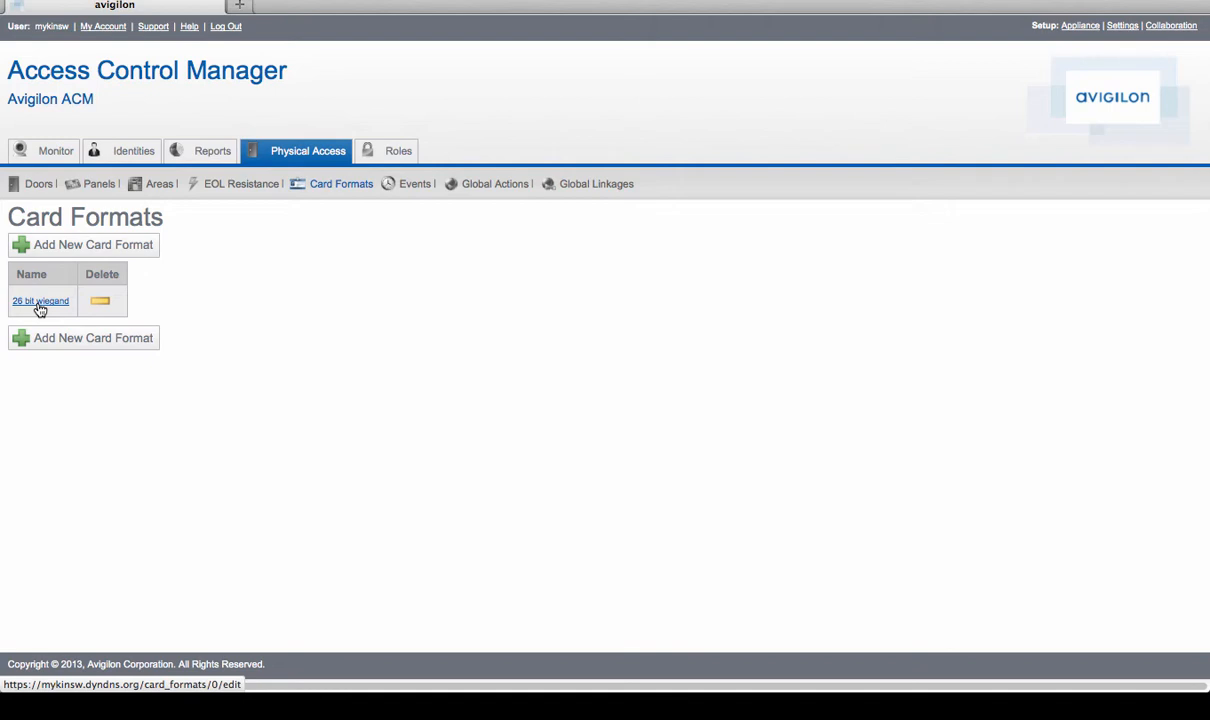
left_click(265, 189)
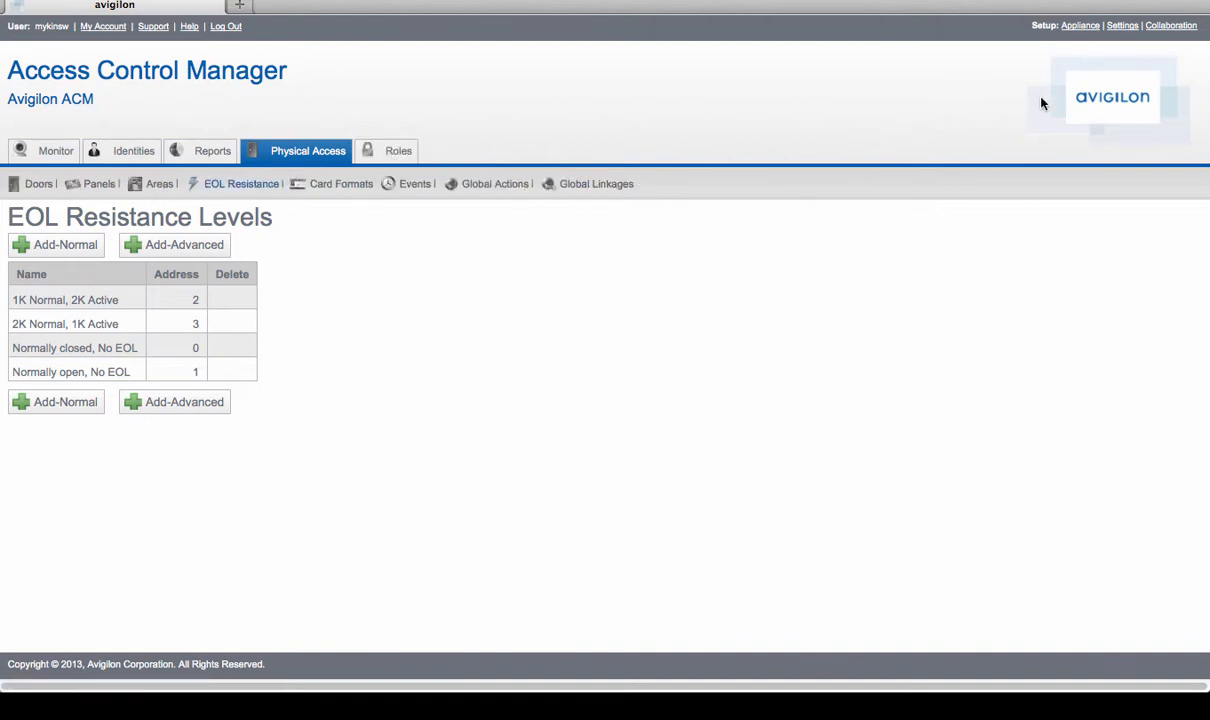
- Review the holidays and schedules defined in the system settings
mouse_move(1124, 44)
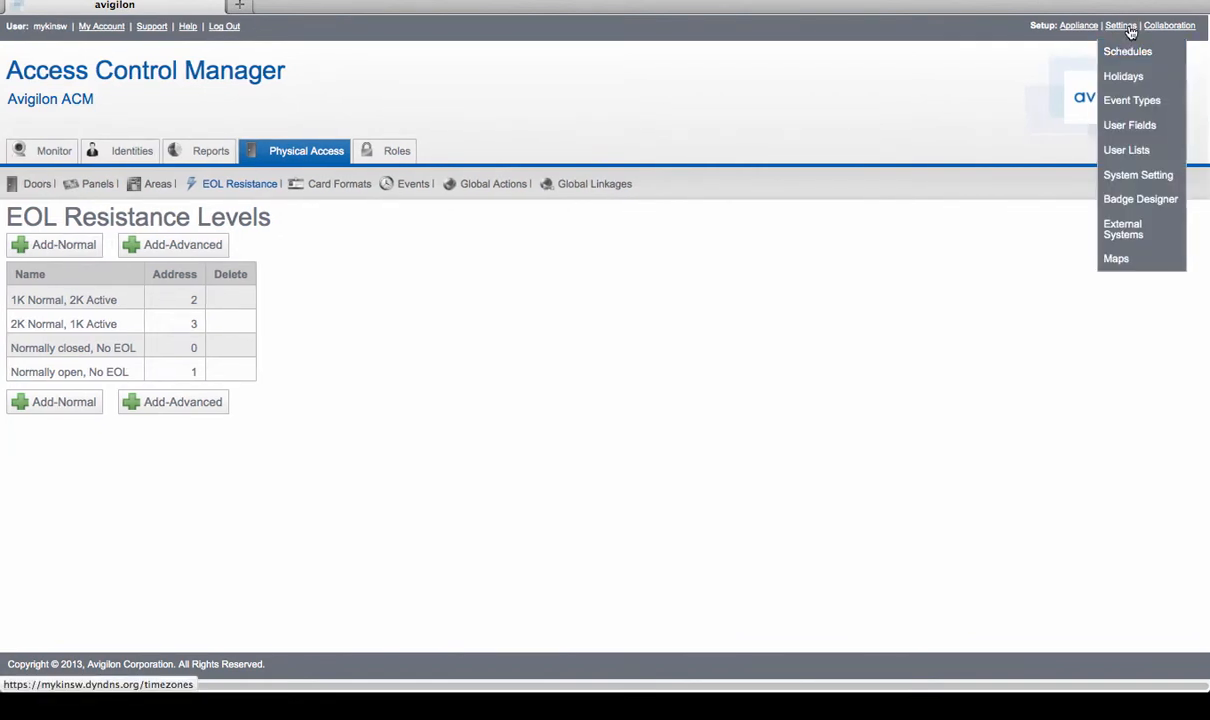
left_click(1124, 78)
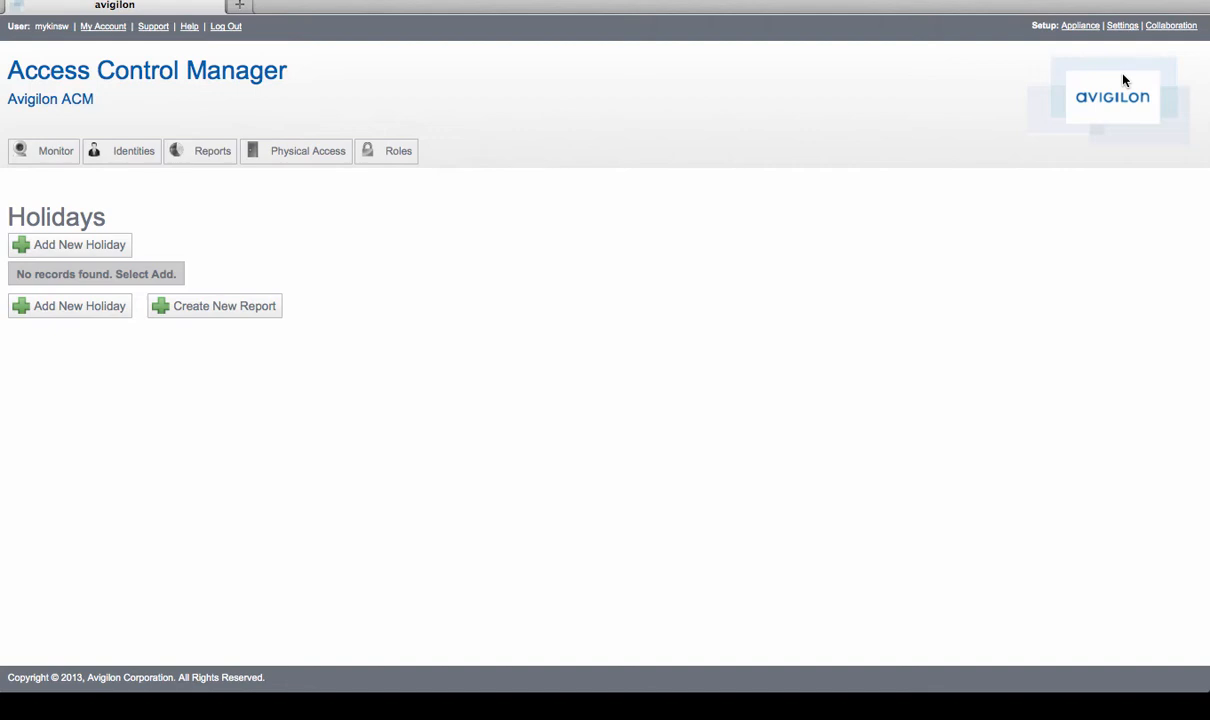
mouse_move(1121, 28)
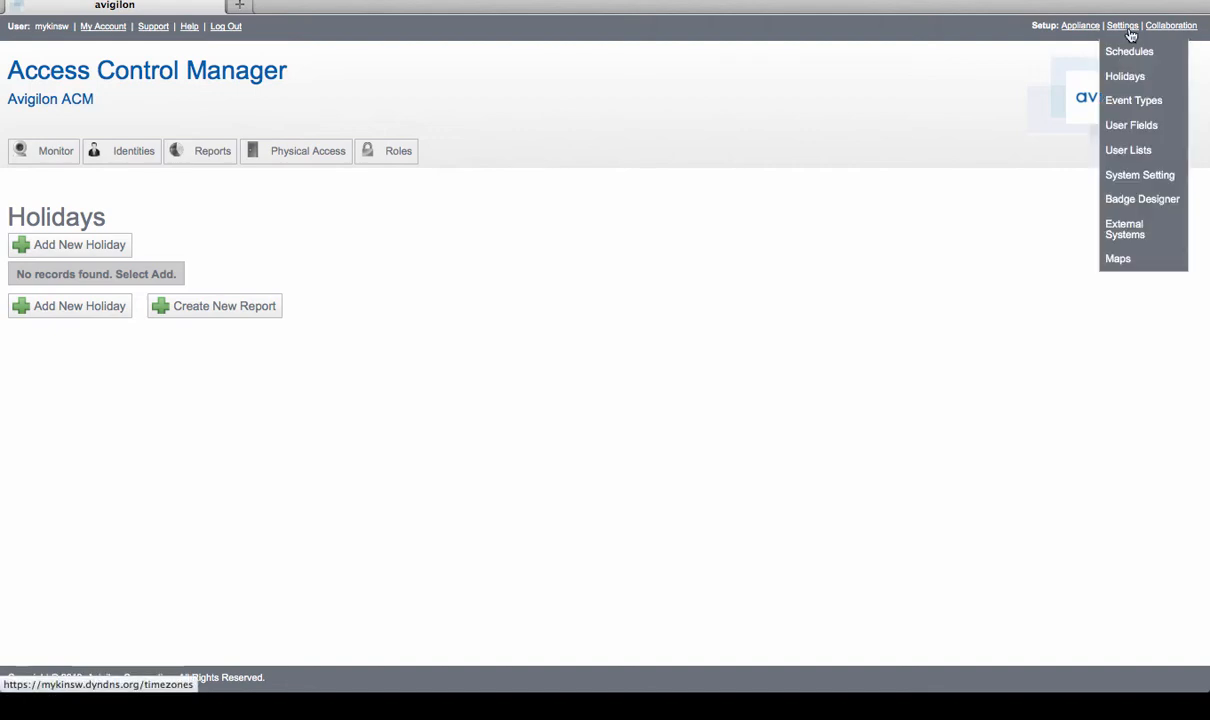
left_click(1127, 52)
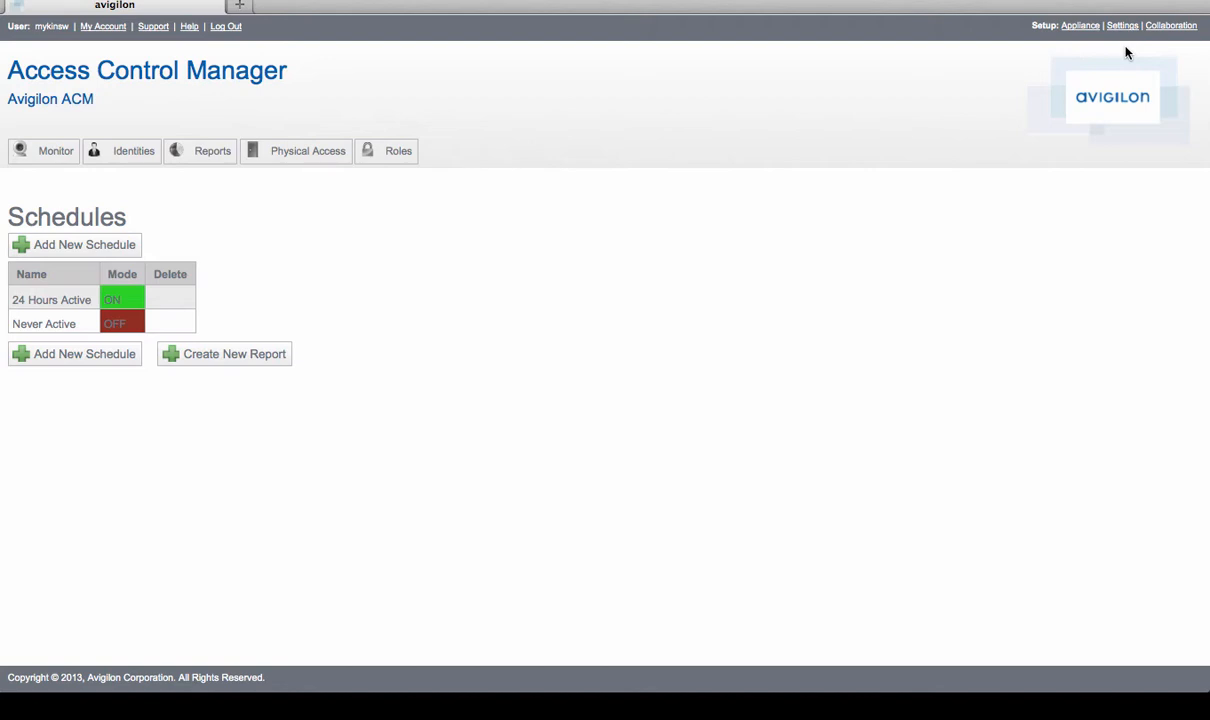
- Start a new door named "Front Door" on the EP1502 Demo Panel
mouse_move(279, 158)
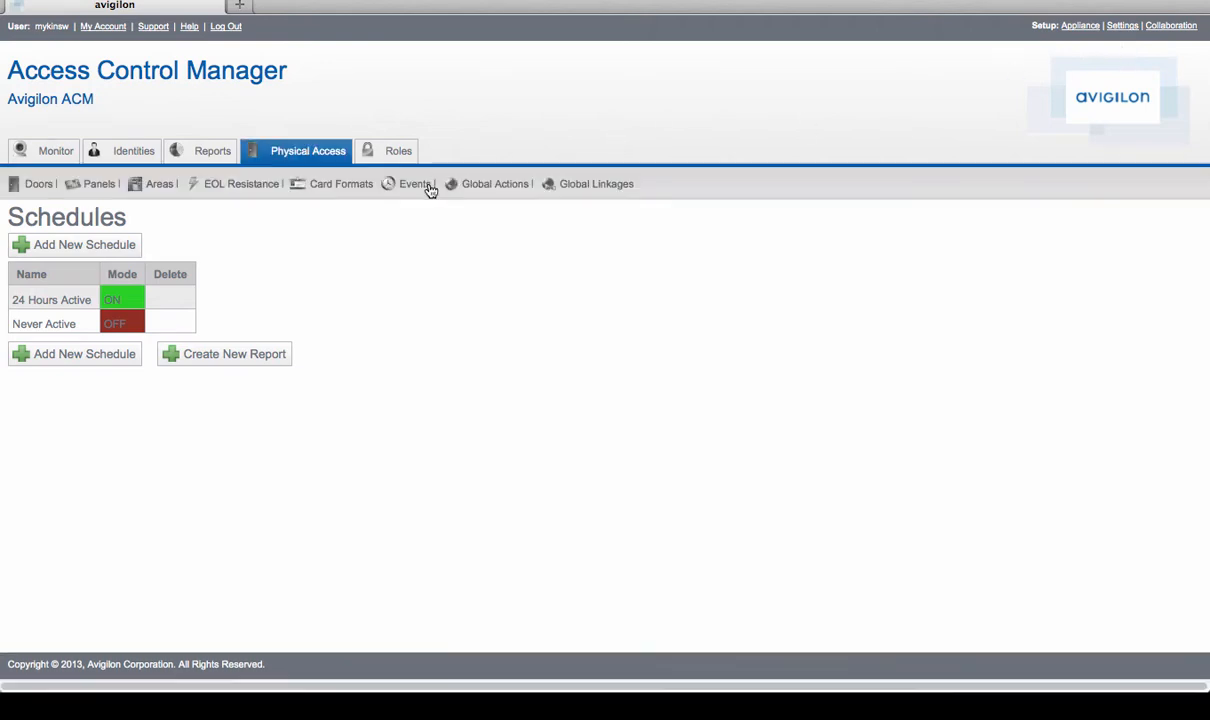
left_click(279, 158)
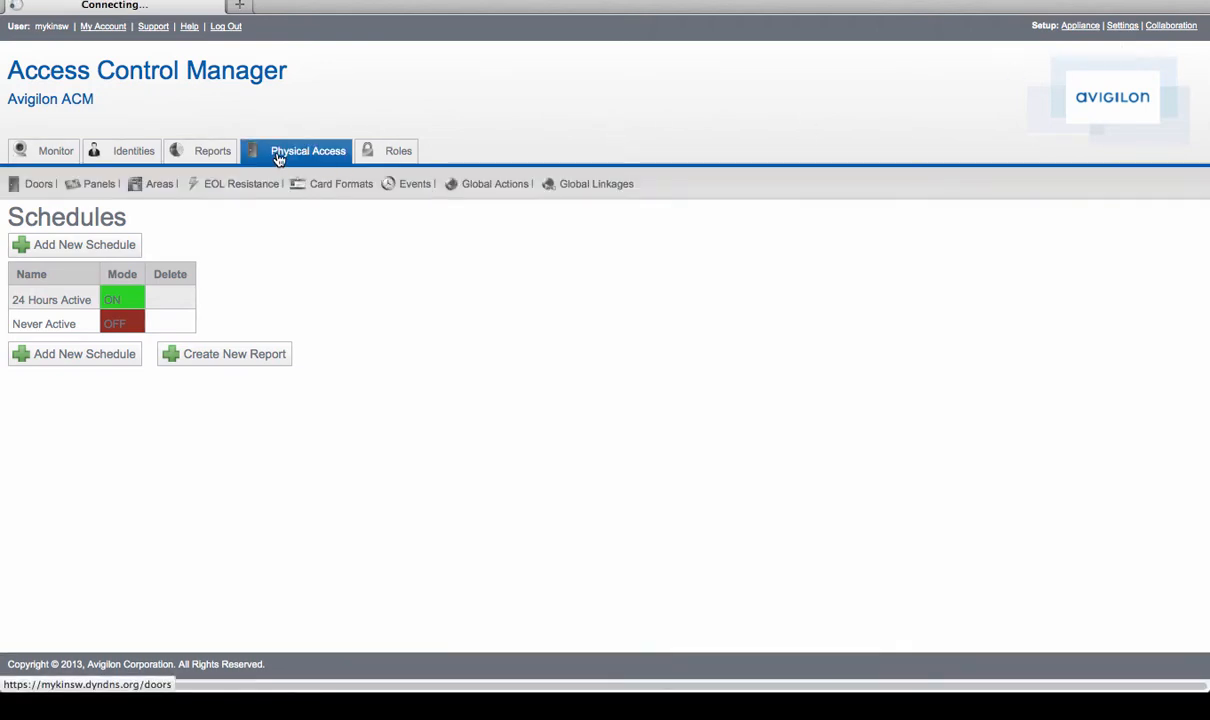
mouse_move(193, 177)
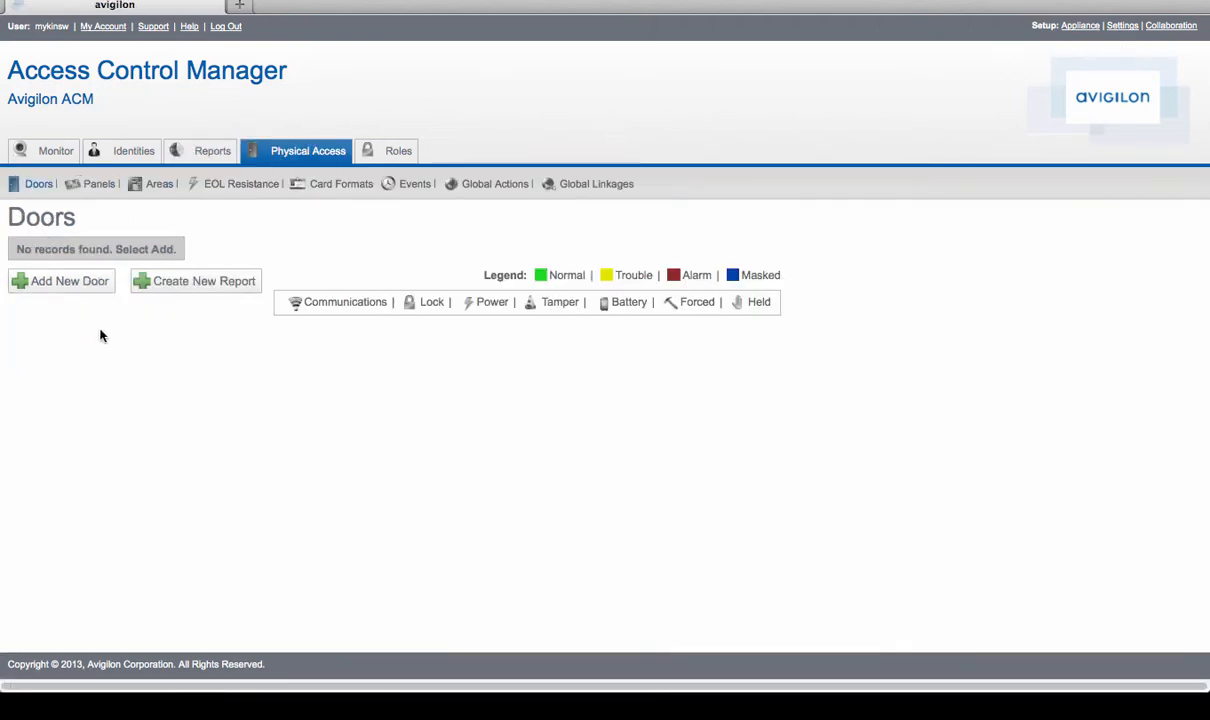
left_click(68, 284)
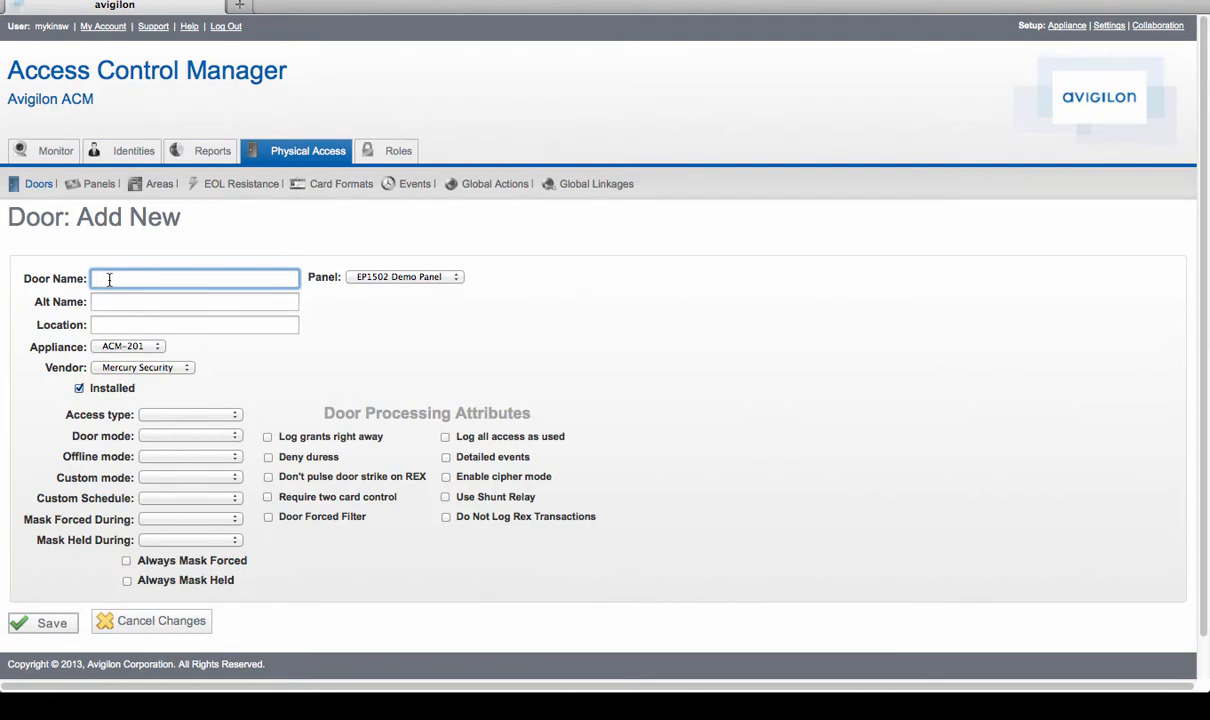
type("Front Door")
left_click(452, 278)
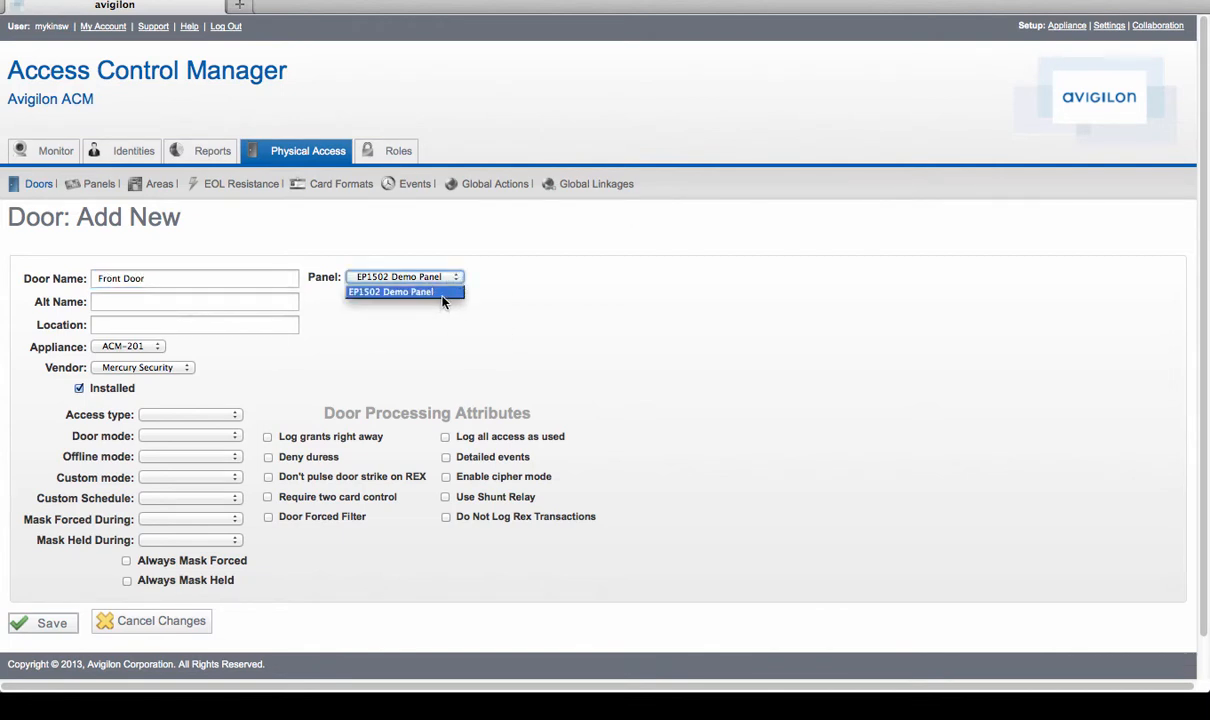
left_click(543, 322)
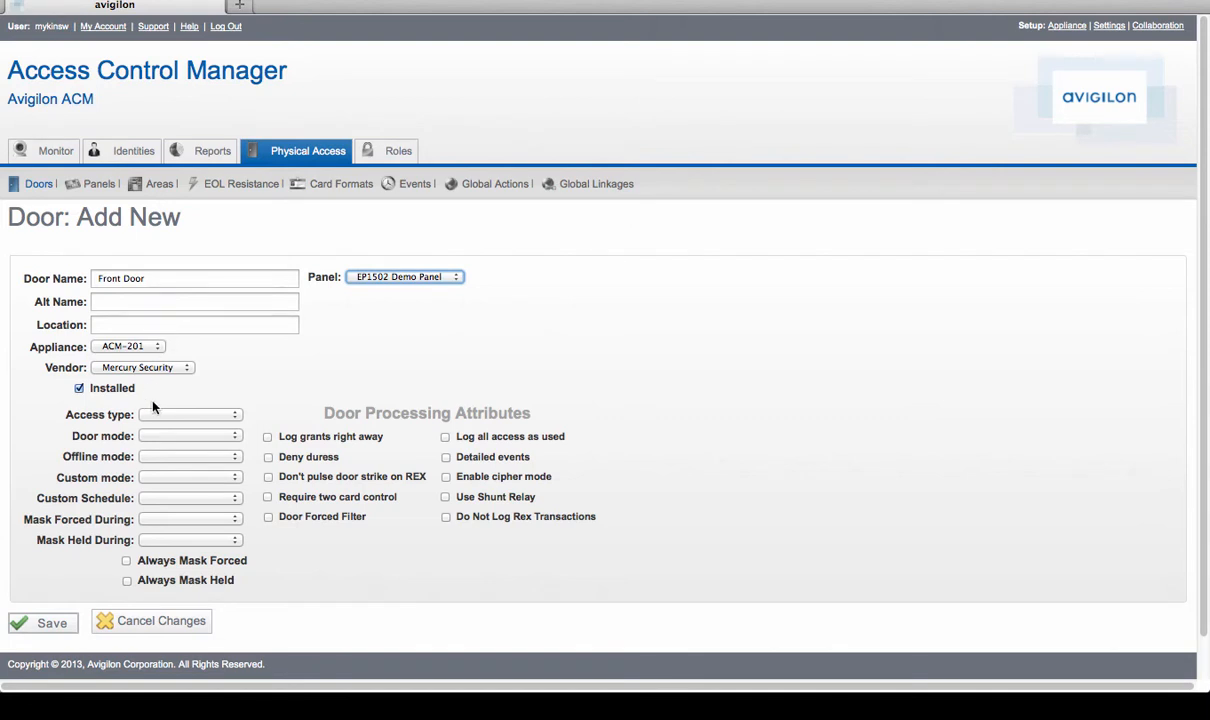
- Set the door's access type to Single, its door mode to Card Only and its offline mode to Disable
left_click(236, 418)
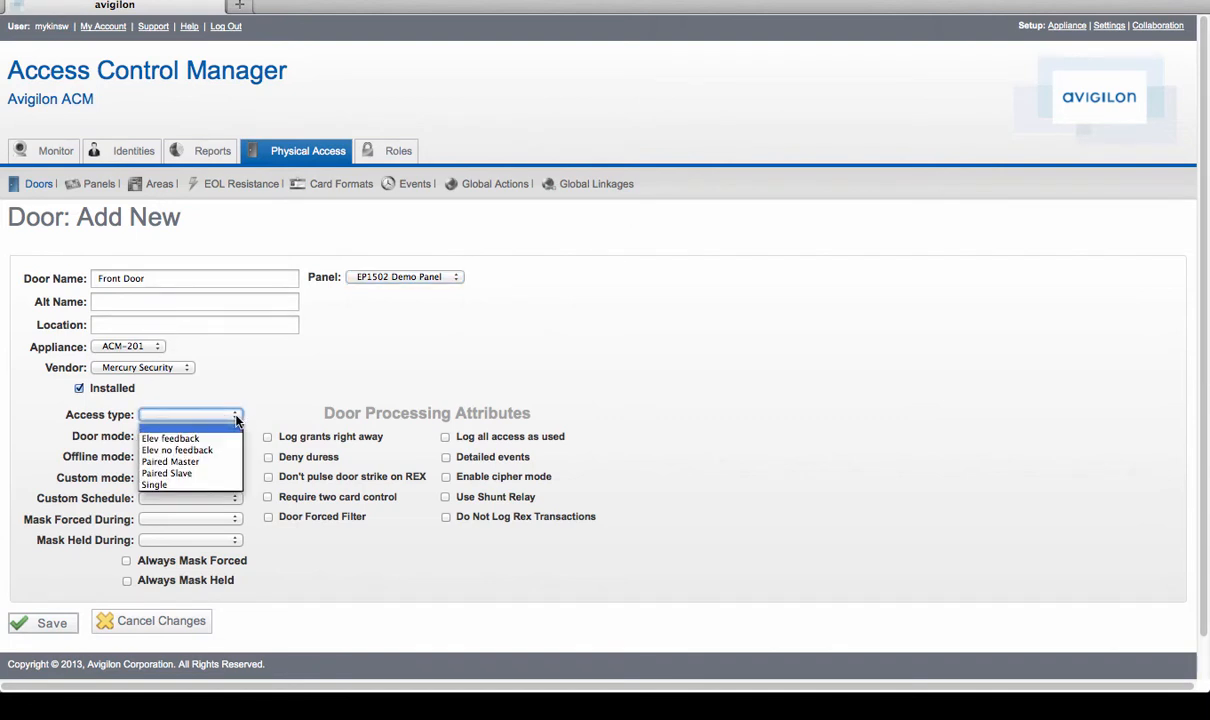
left_click(203, 487)
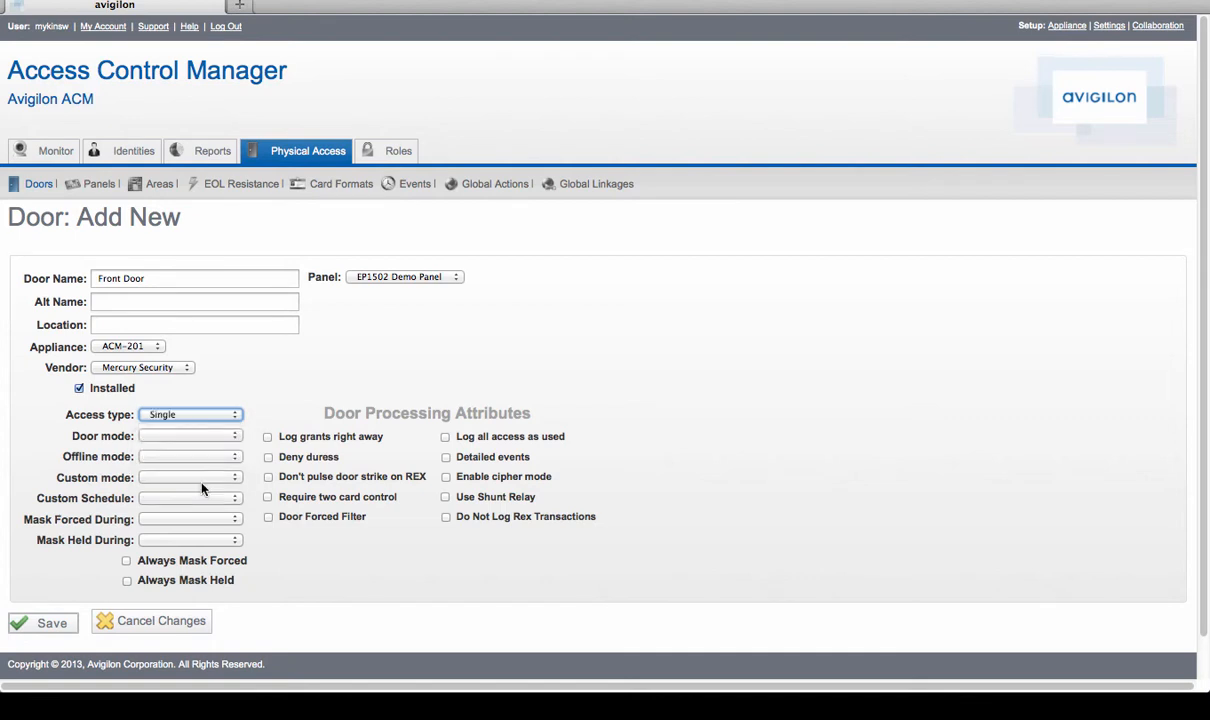
left_click(230, 440)
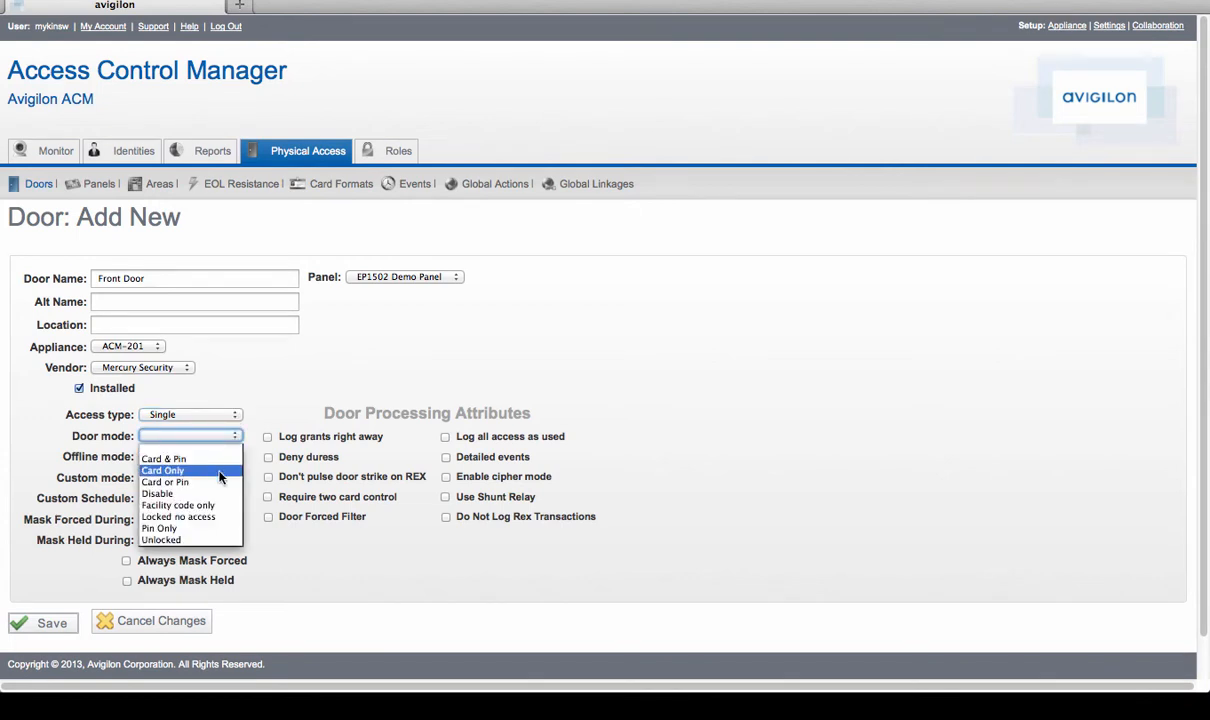
left_click(220, 470)
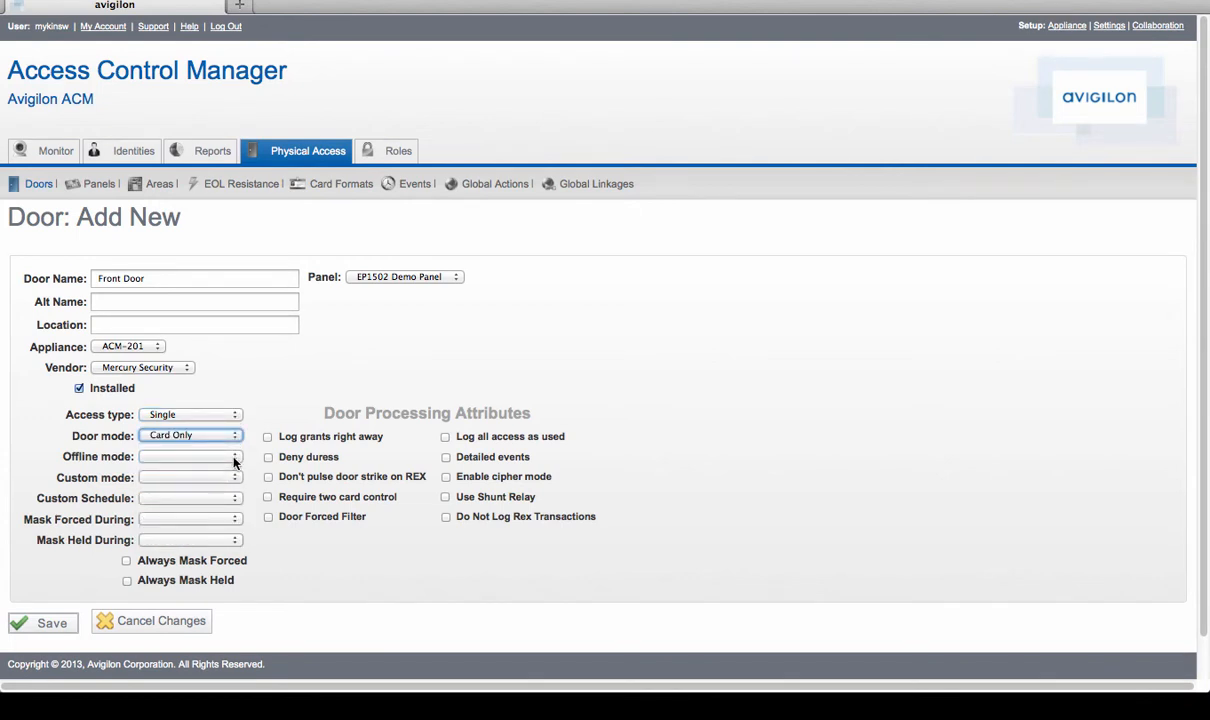
left_click(235, 458)
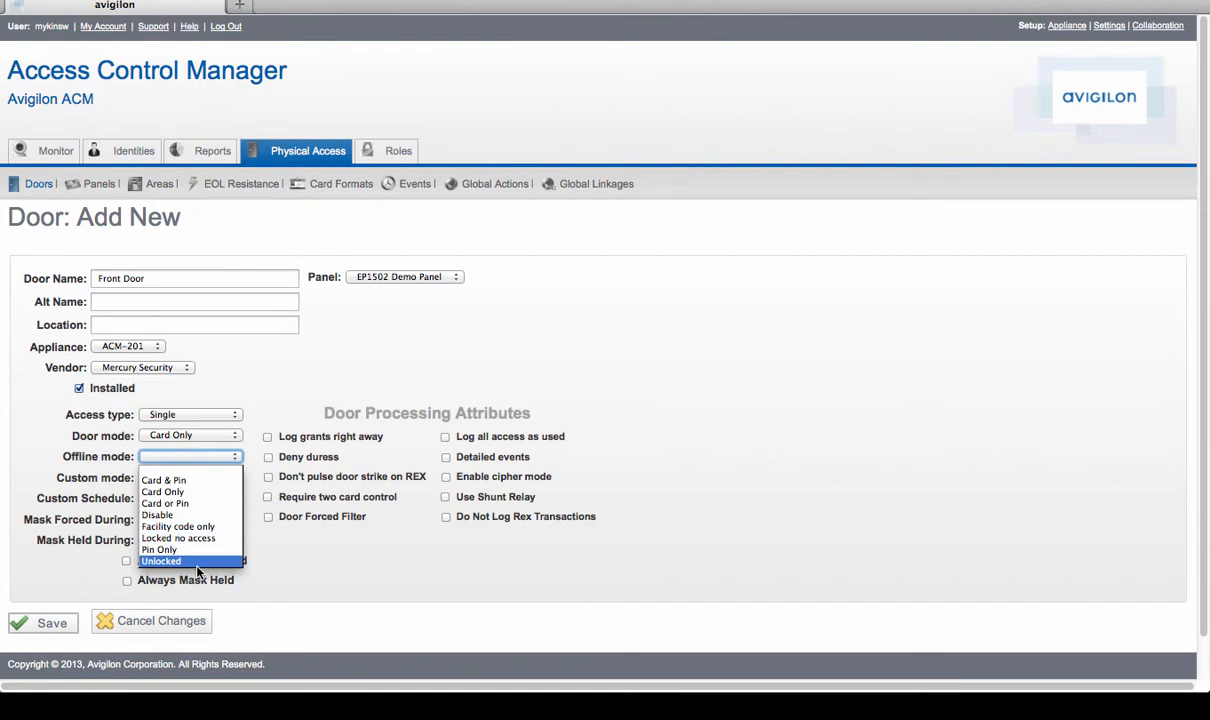
left_click(182, 516)
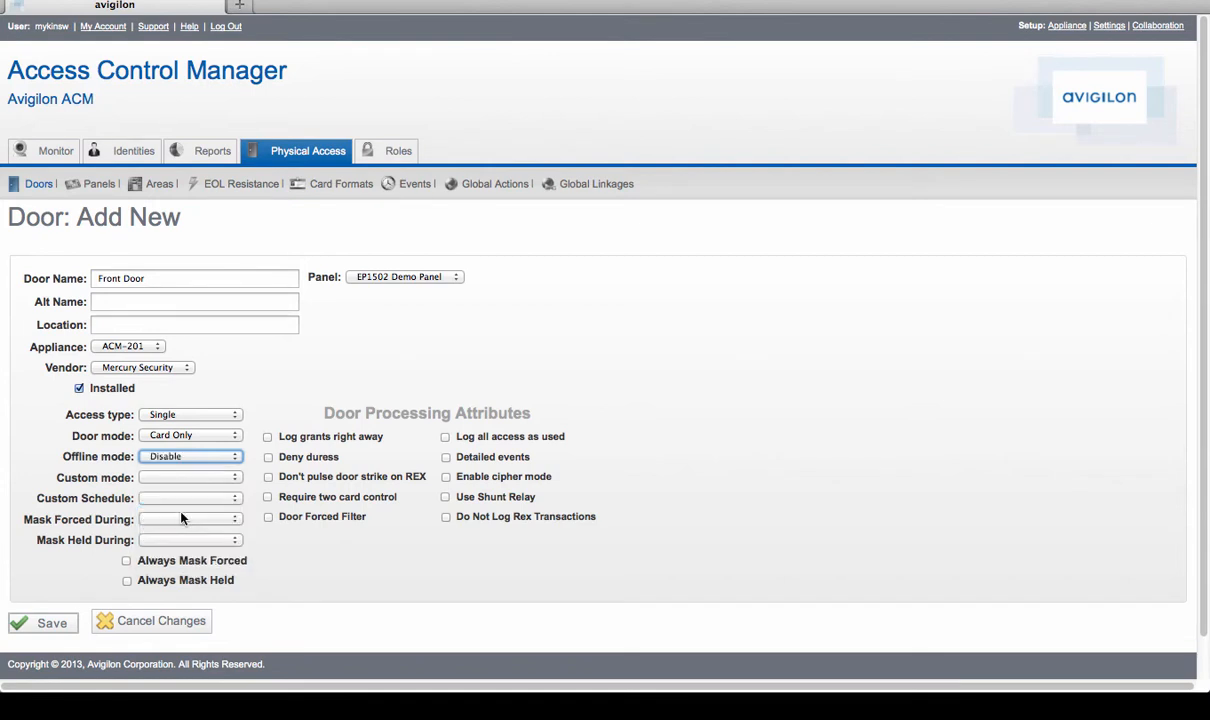
left_click(231, 479)
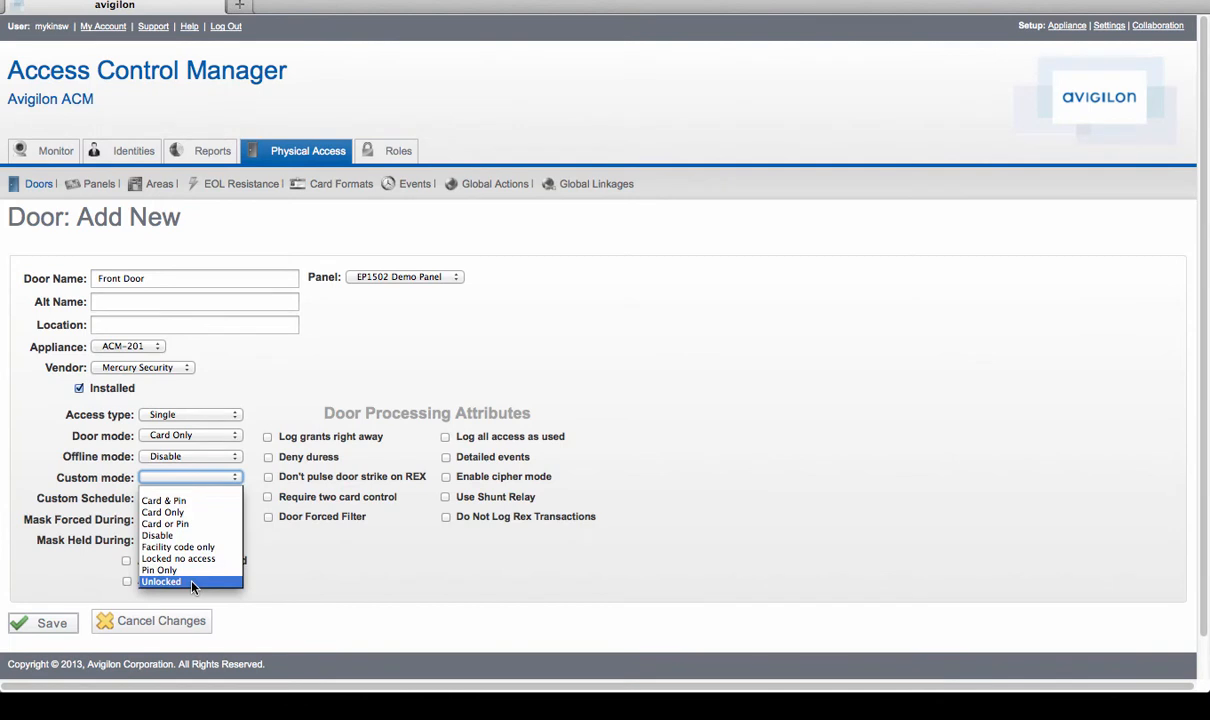
left_click(193, 583)
left_click(229, 499)
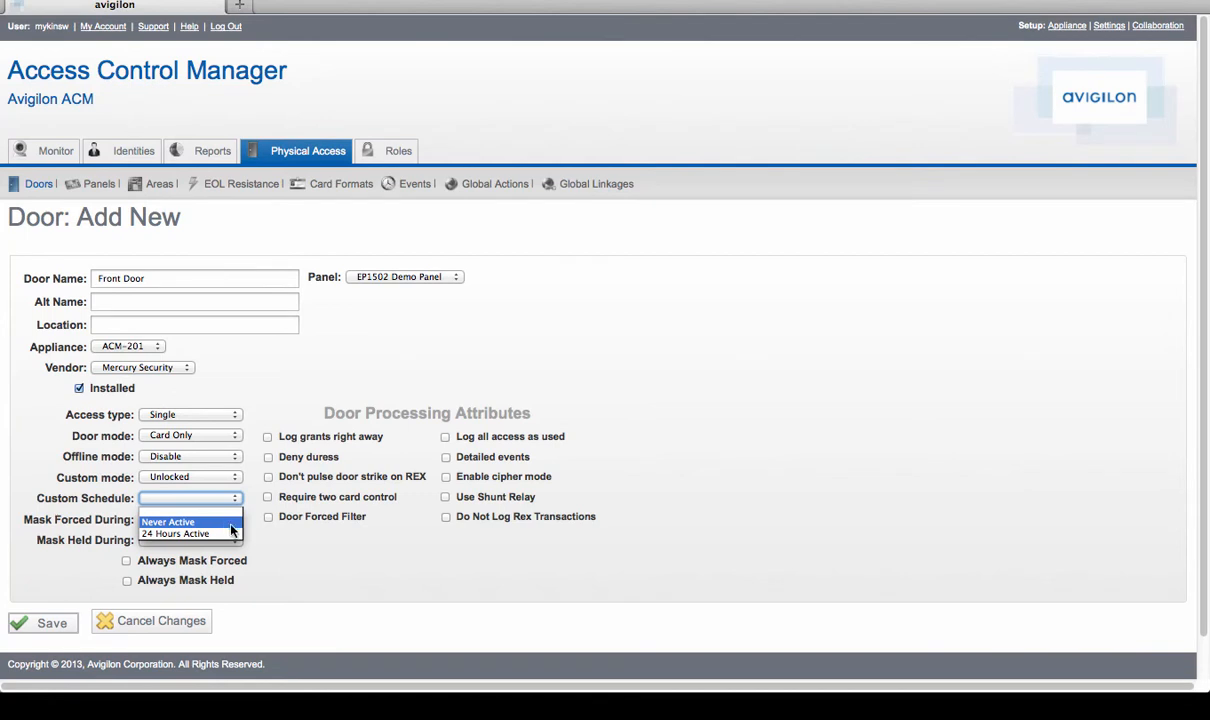
left_click(289, 555)
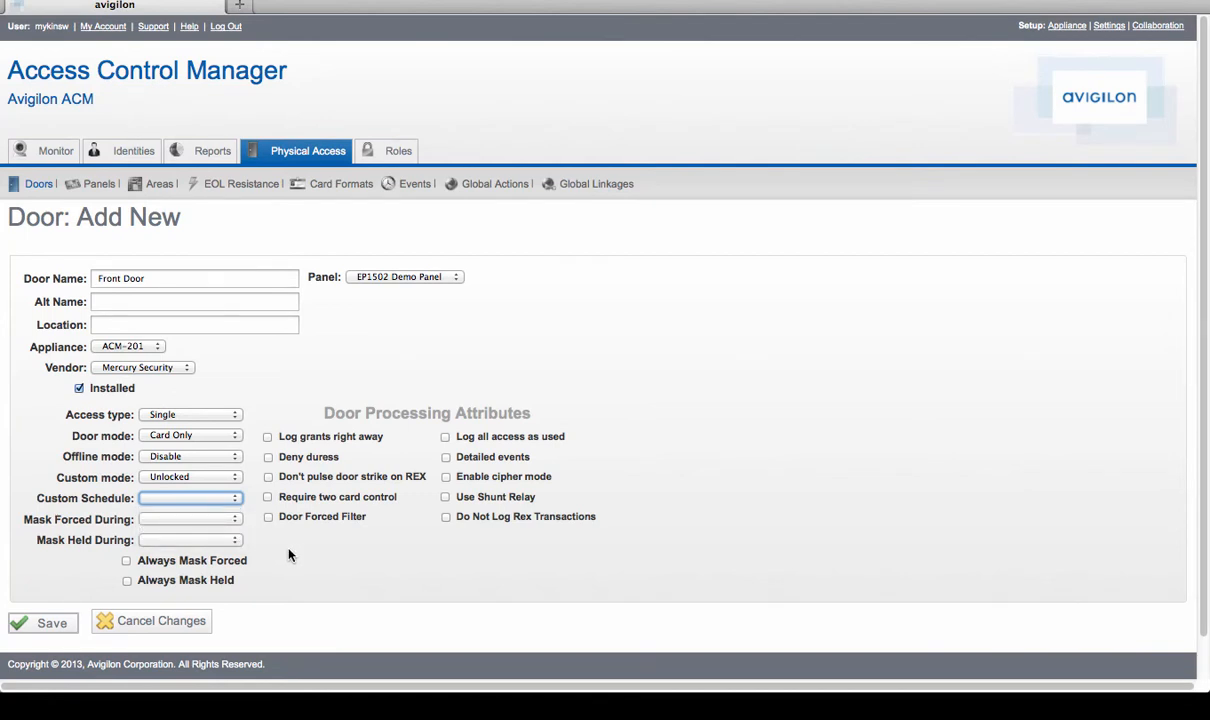
left_click(212, 477)
left_click(216, 493)
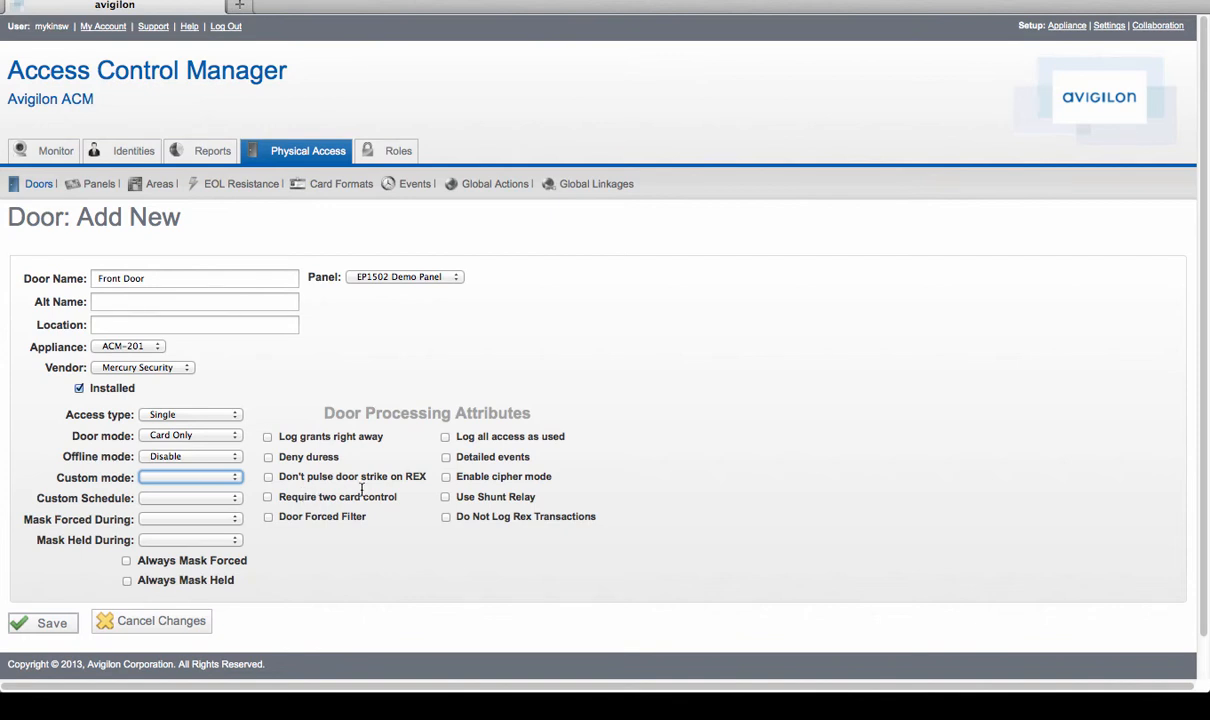
- Enable detailed events for the new door and save it
left_click(446, 458)
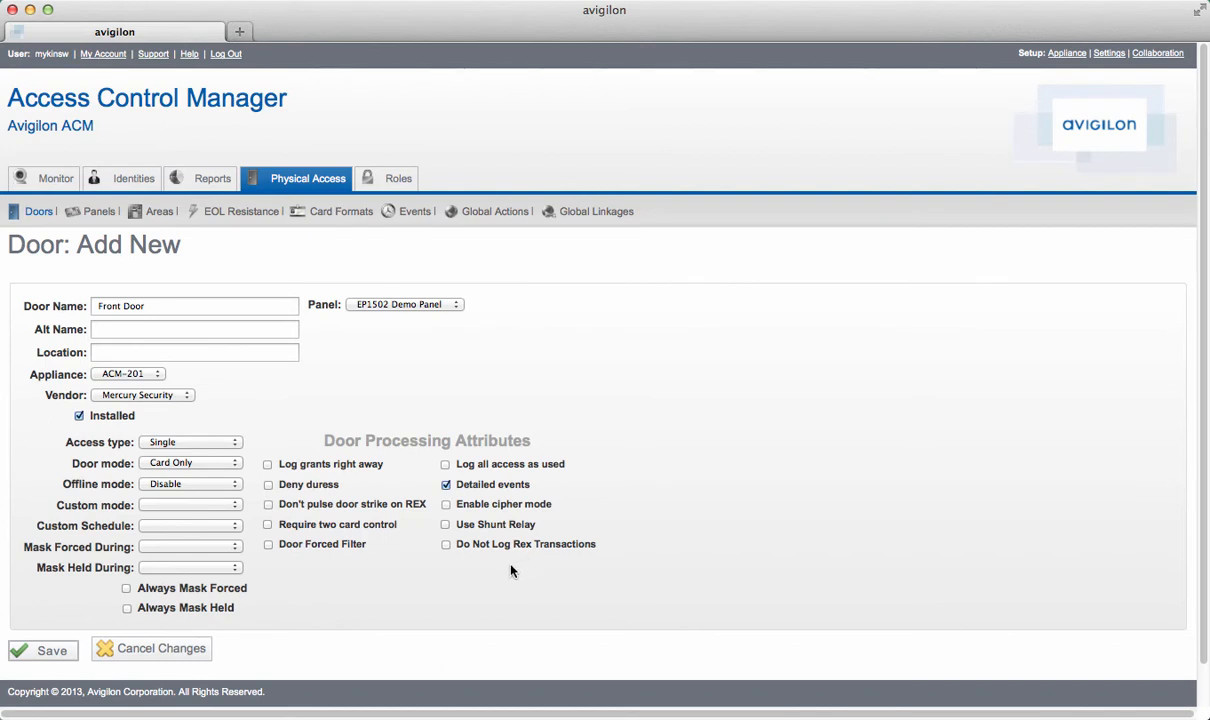
left_click(47, 658)
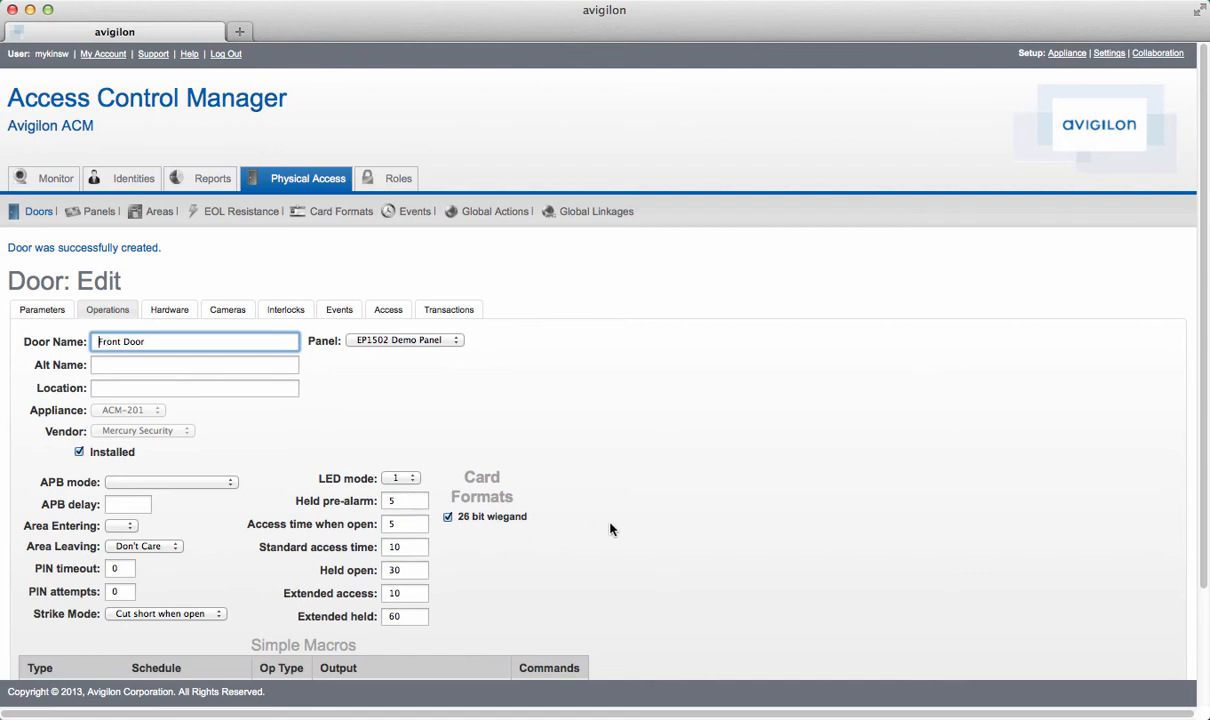
- Clear the held pre-alarm and access time when open values, and set the standard access time to 4
scroll(563, 506, "down", 3)
left_click(400, 367)
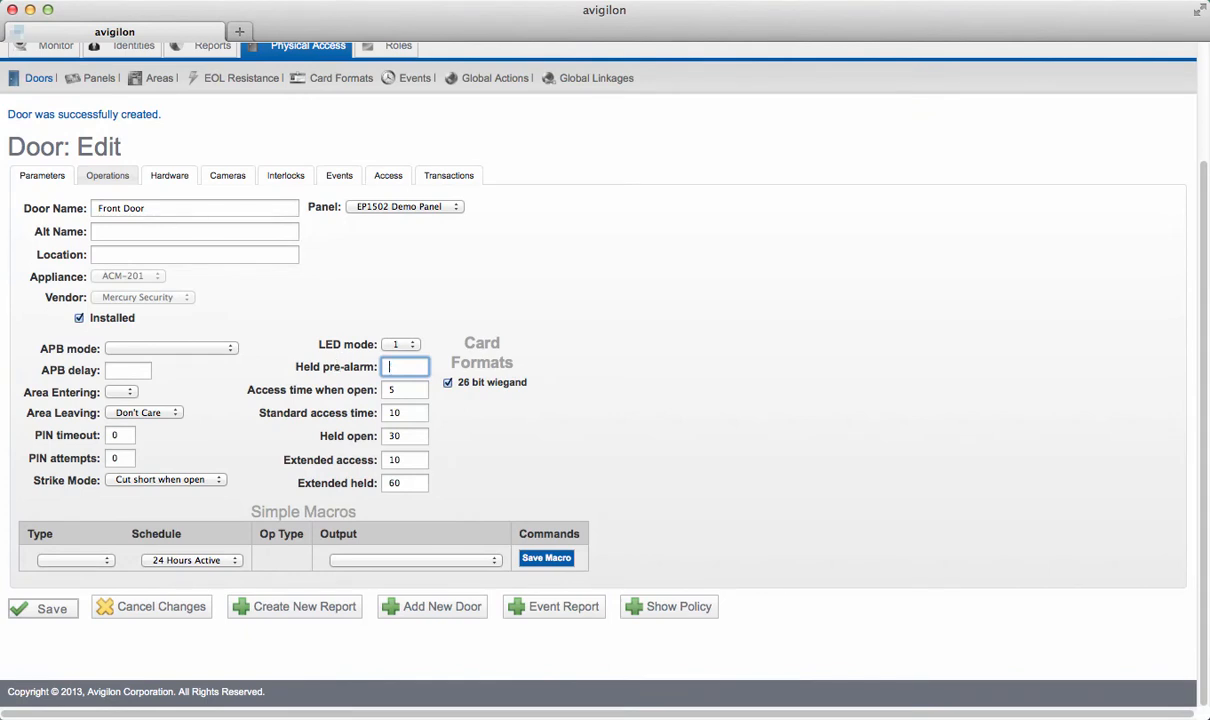
key("BackSpace")
left_click(397, 386)
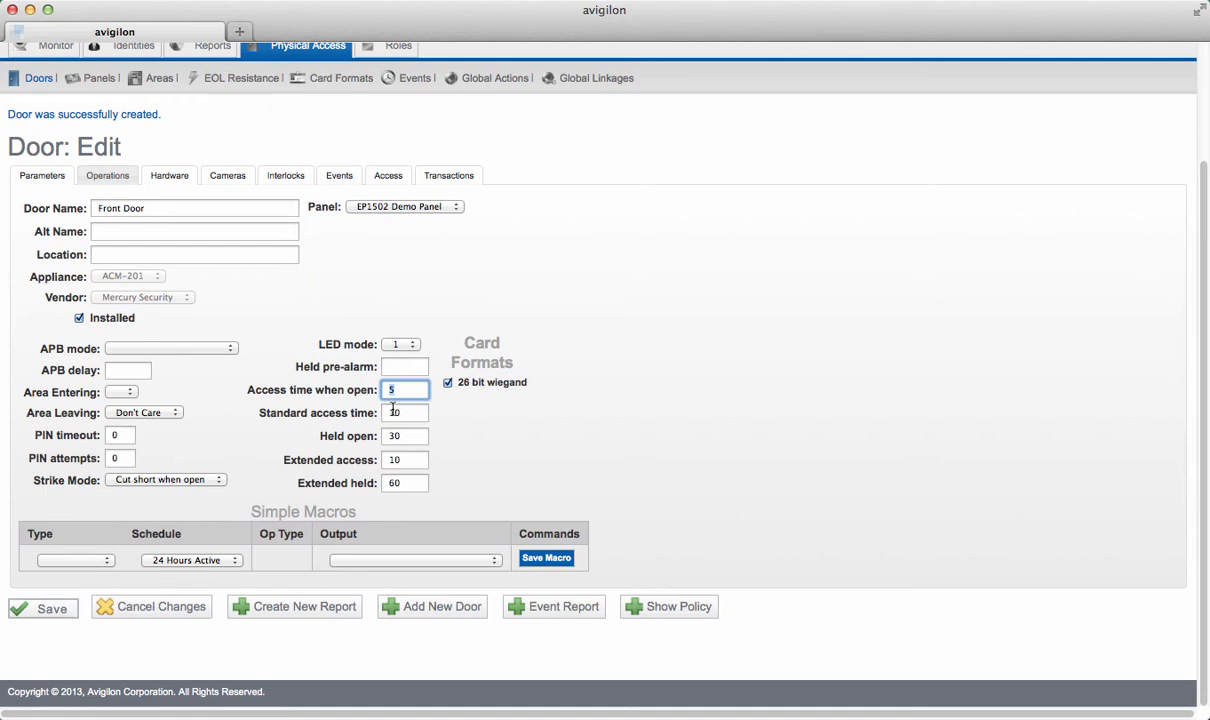
left_click(393, 413)
double_click(393, 413)
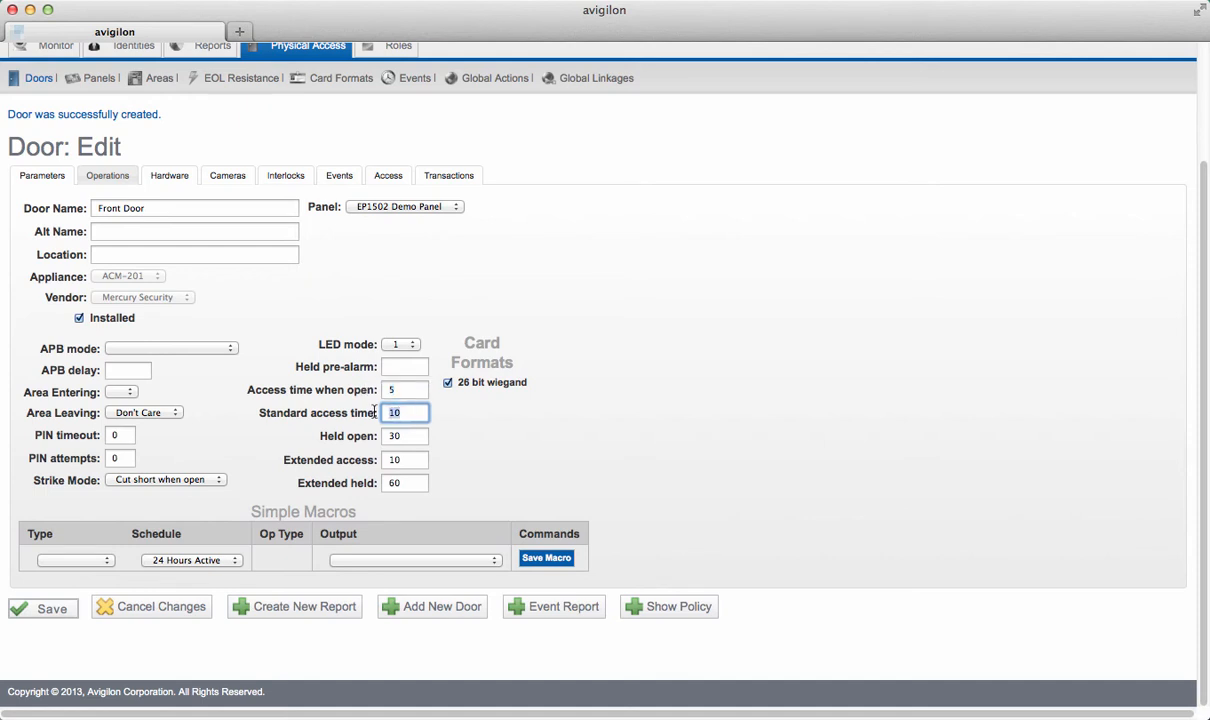
double_click(388, 390)
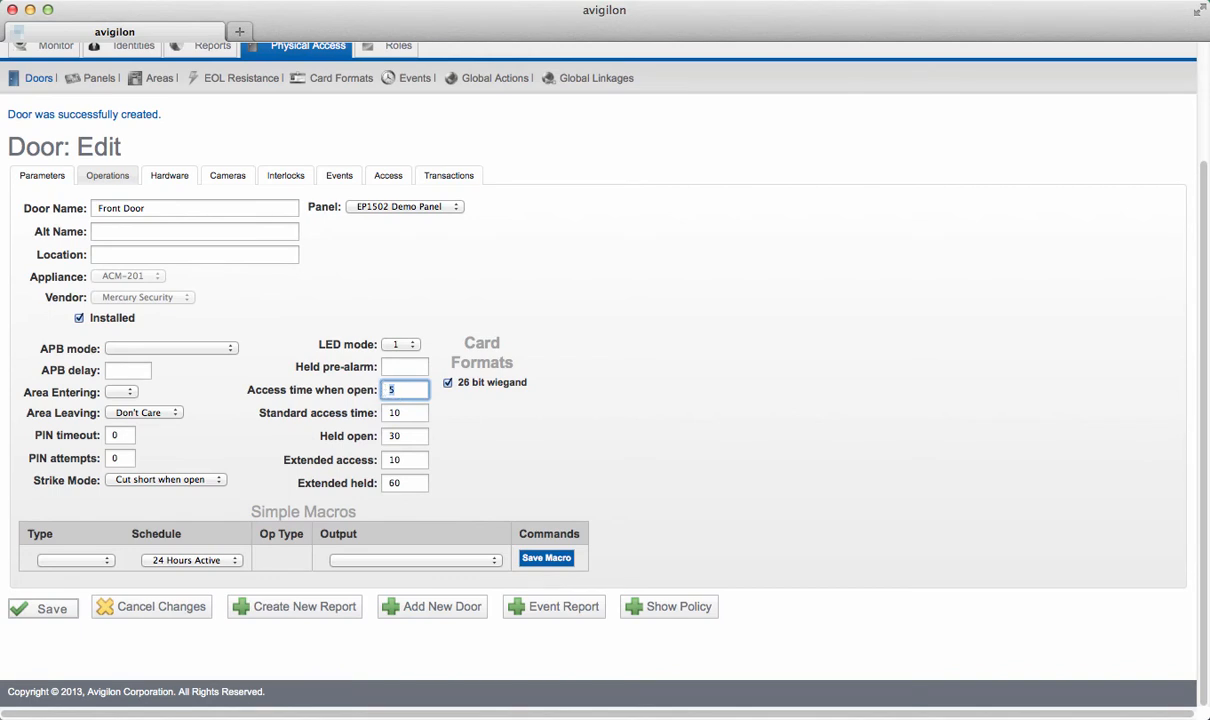
key("BackSpace")
double_click(406, 413)
type("4")
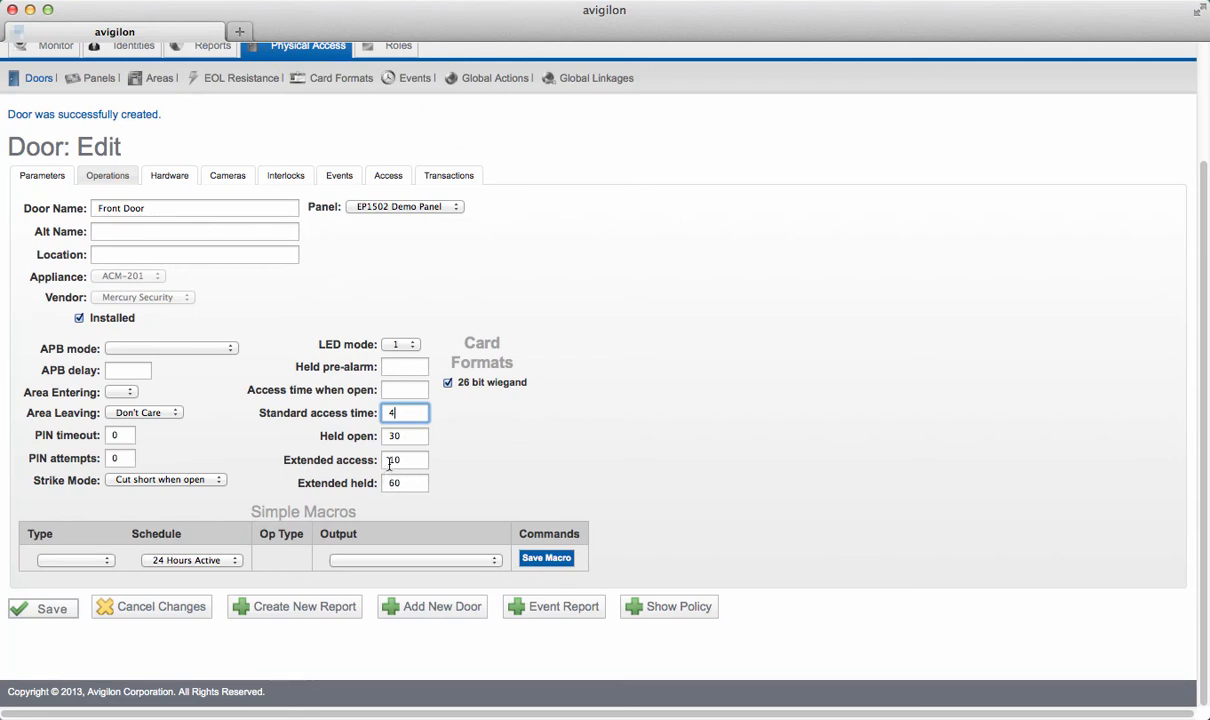
- Check the extended access and held times and the simple macro types, and save the door's operations settings
left_click_drag(400, 459, 380, 459)
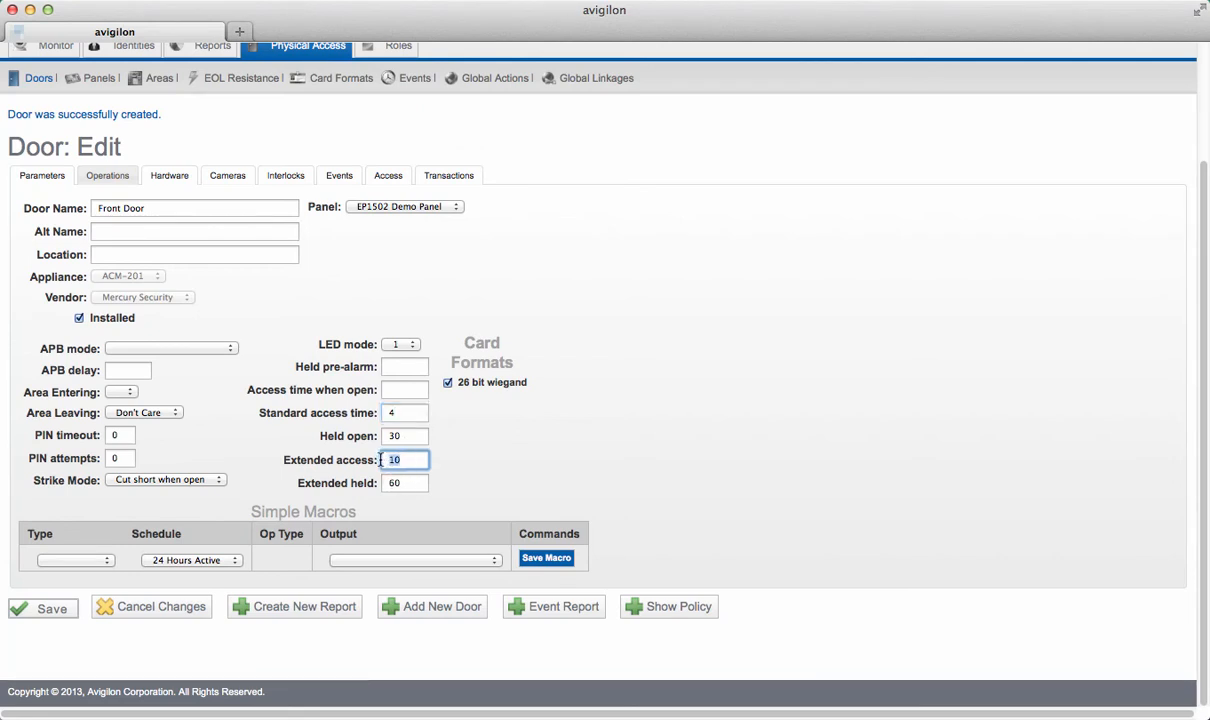
double_click(403, 483)
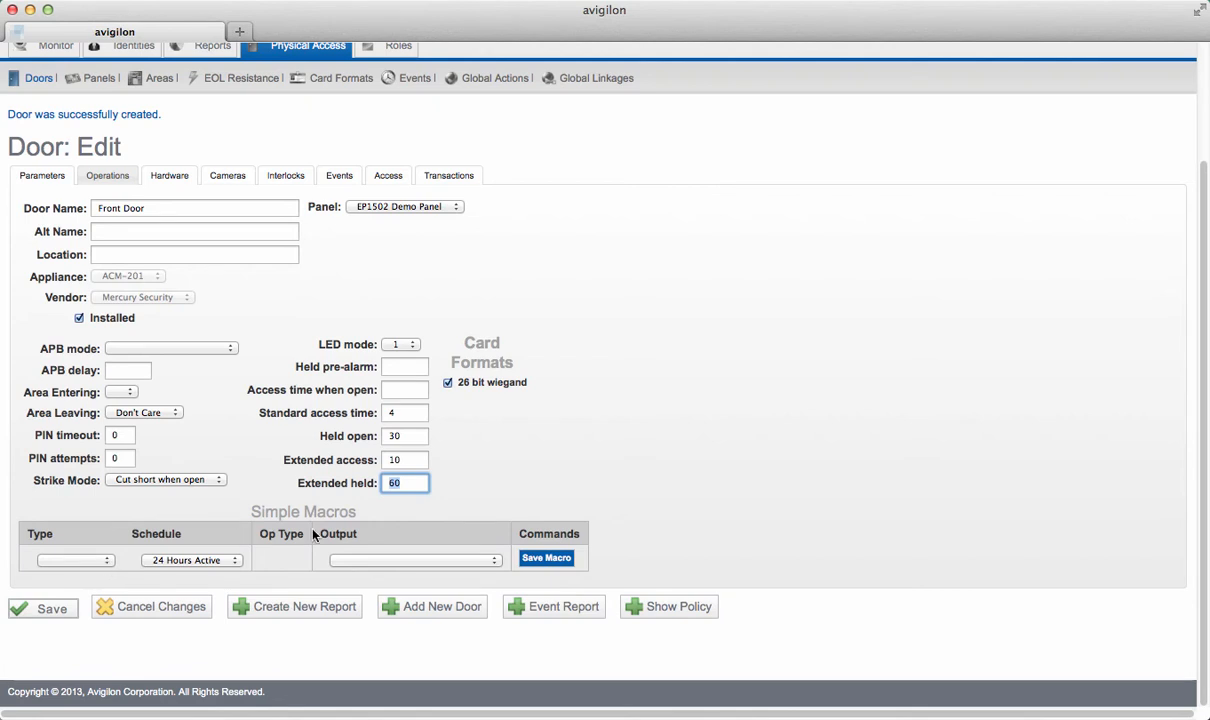
left_click(107, 562)
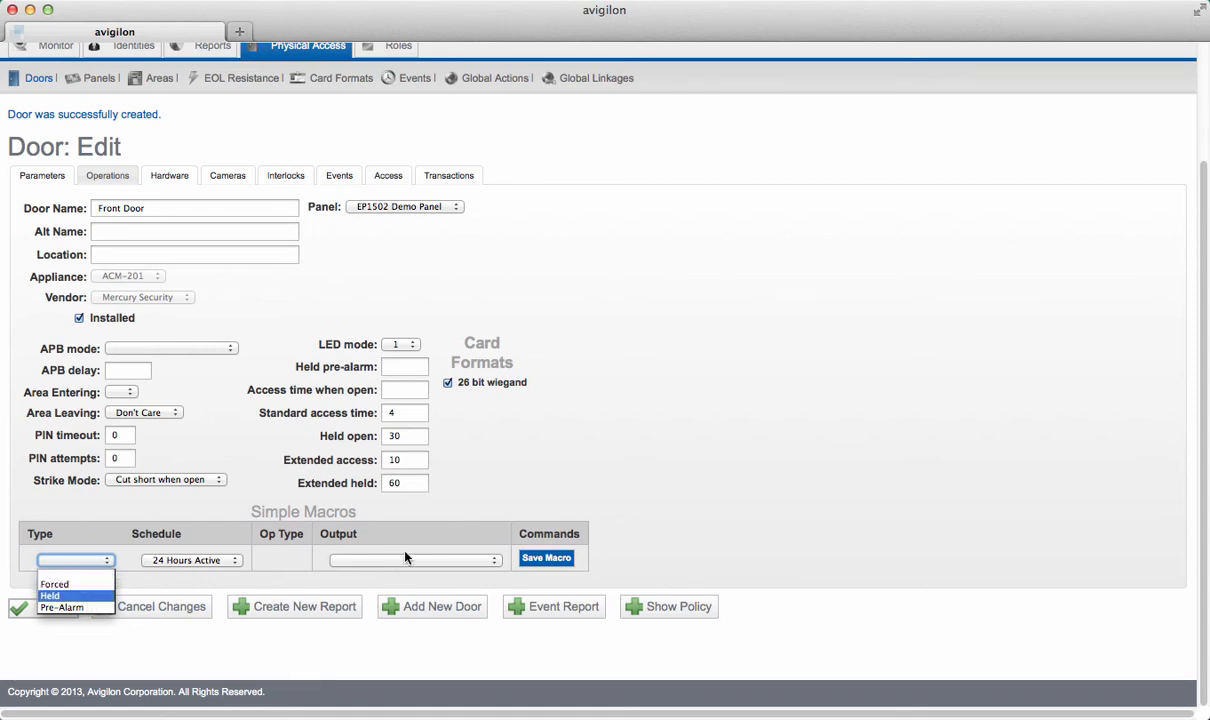
left_click(546, 495)
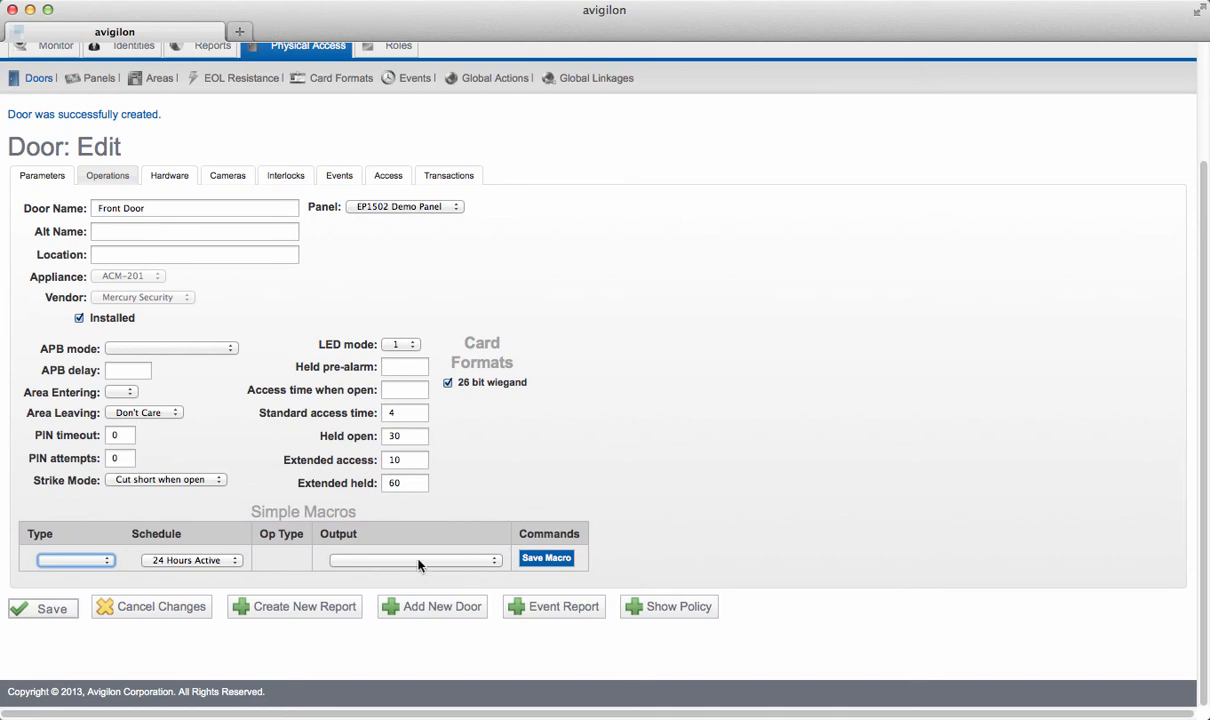
left_click(47, 612)
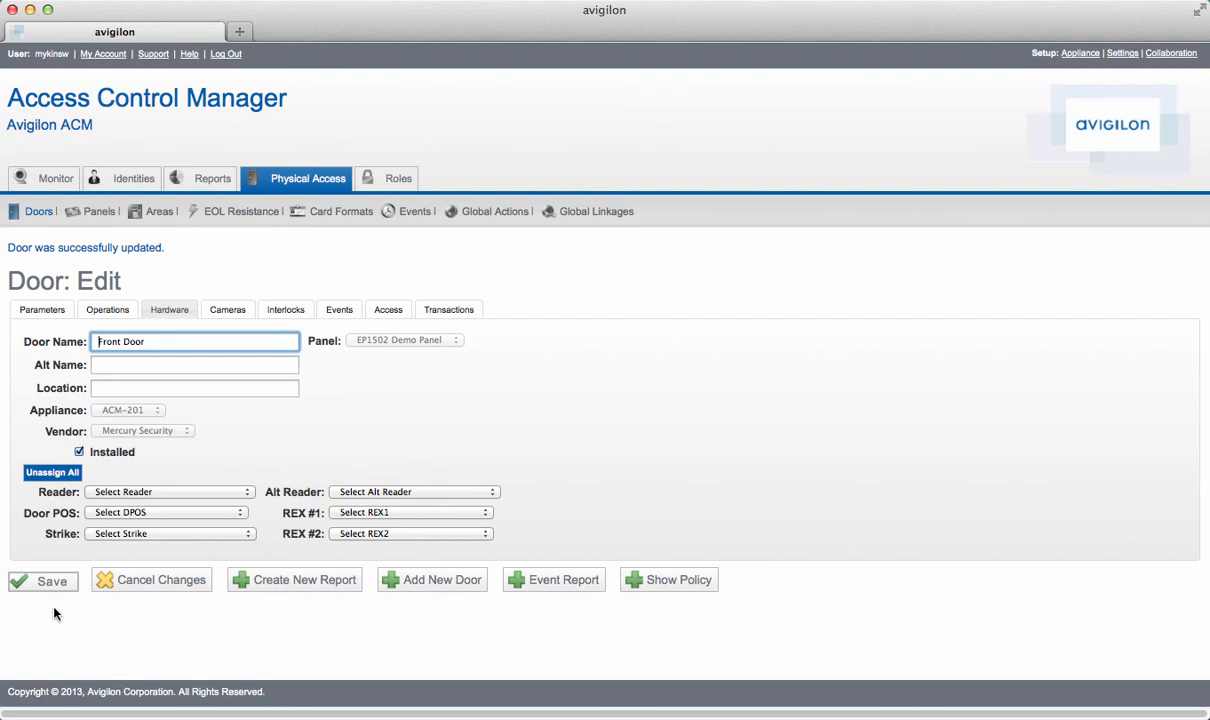
- Assign Front Door Reader as the door's reader and DPOS Front Door as its door position input
left_click(249, 494)
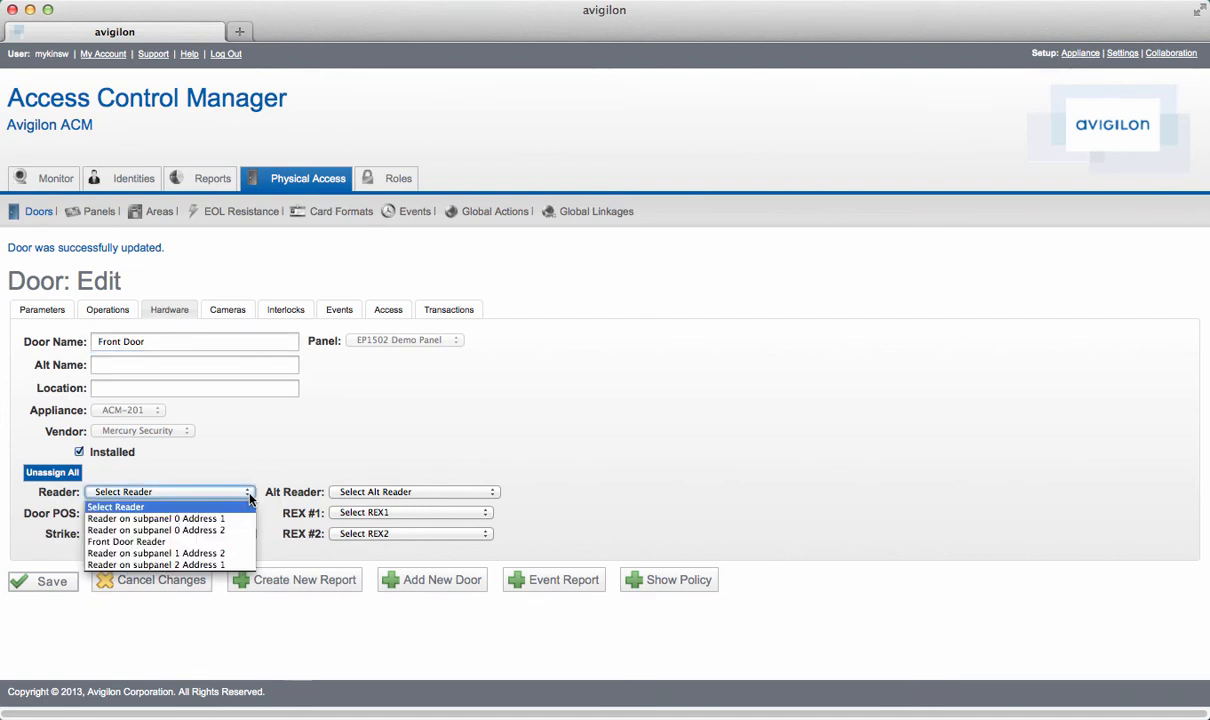
left_click(155, 544)
left_click(242, 513)
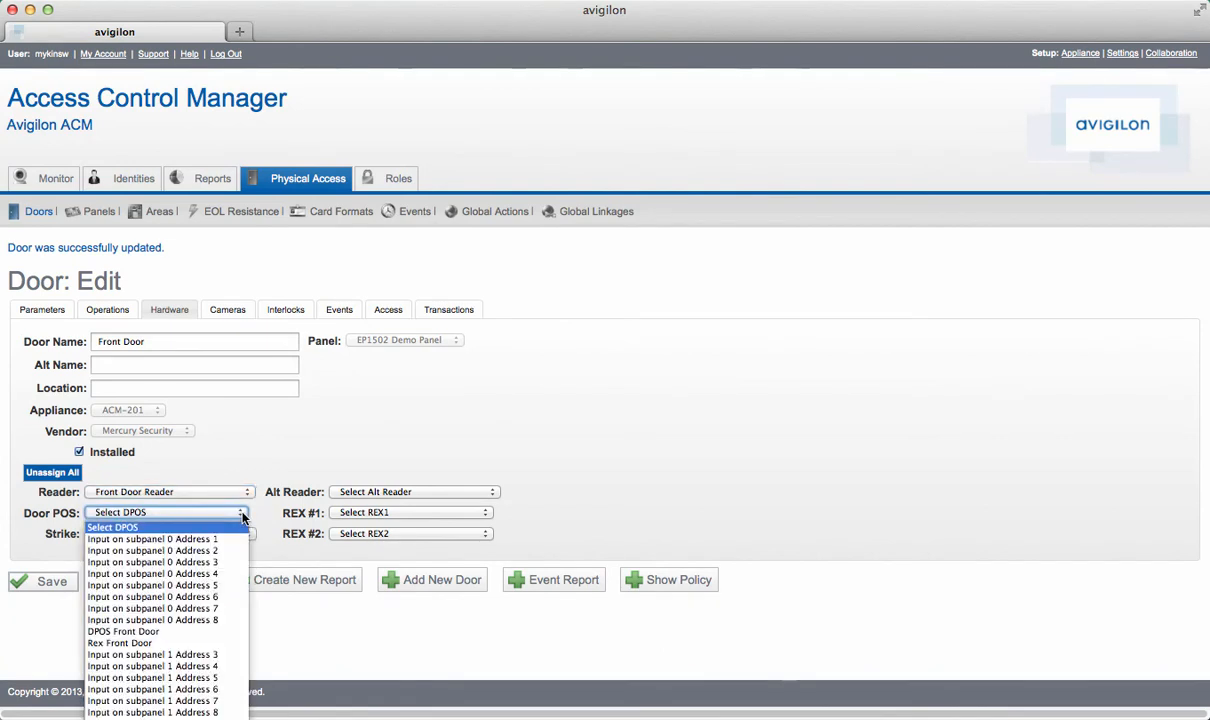
left_click(160, 633)
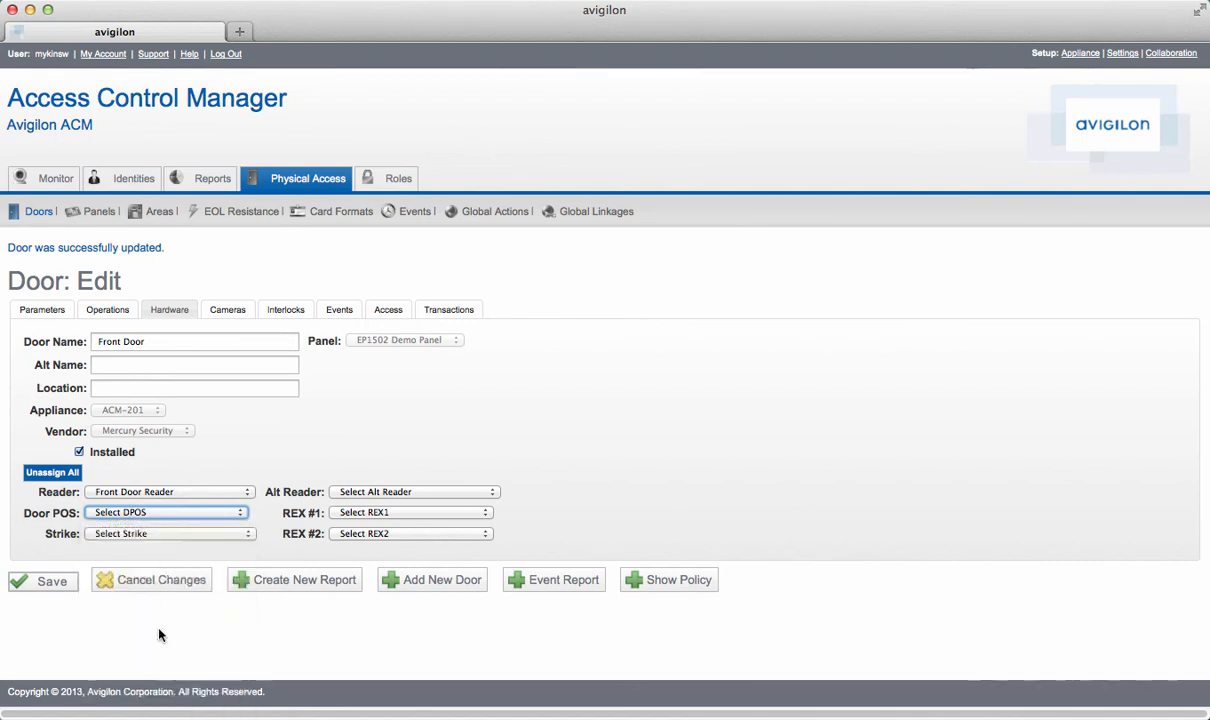
- Assign Rex Front Door as REX #1 and Strike for Front Door as the strike, save the door and return to the doors list
left_click(416, 514)
left_click(368, 640)
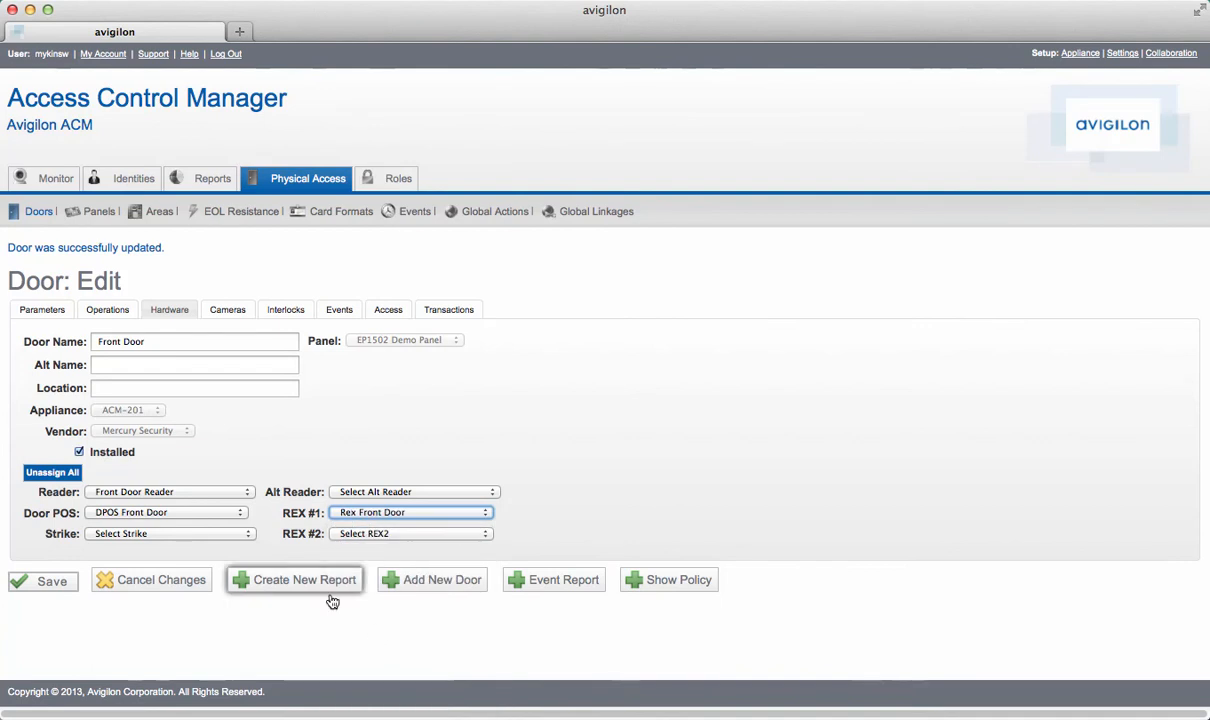
left_click(240, 533)
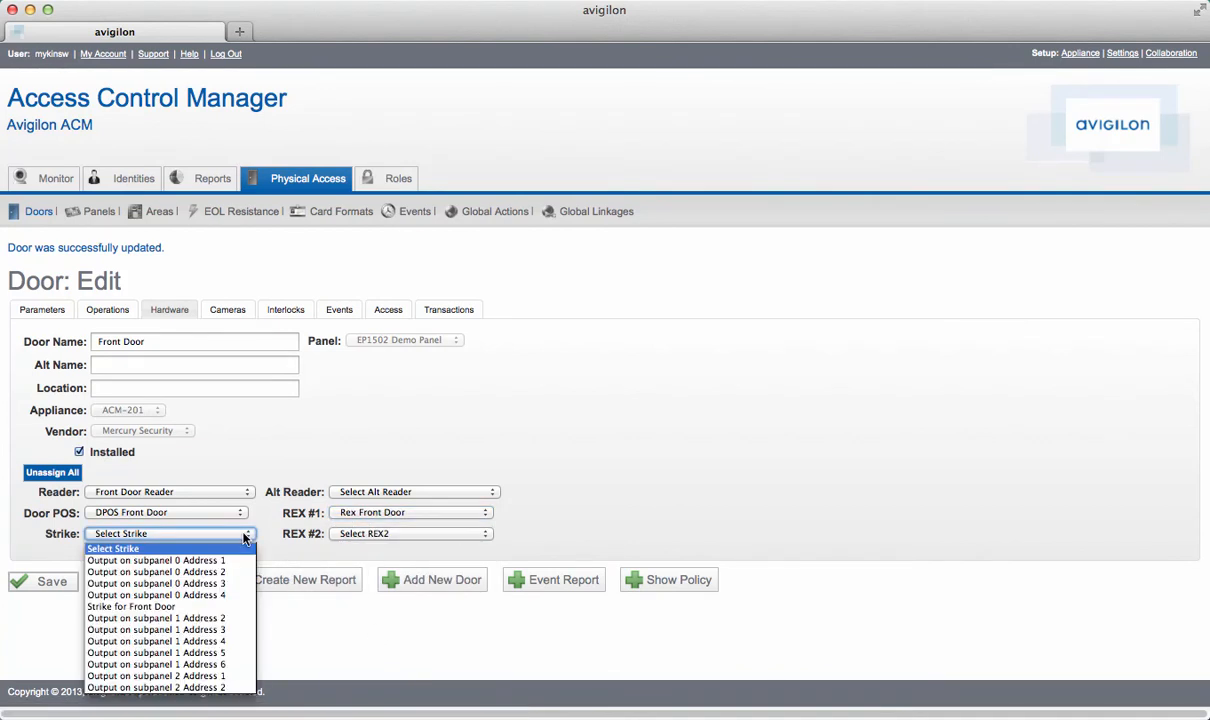
left_click(175, 607)
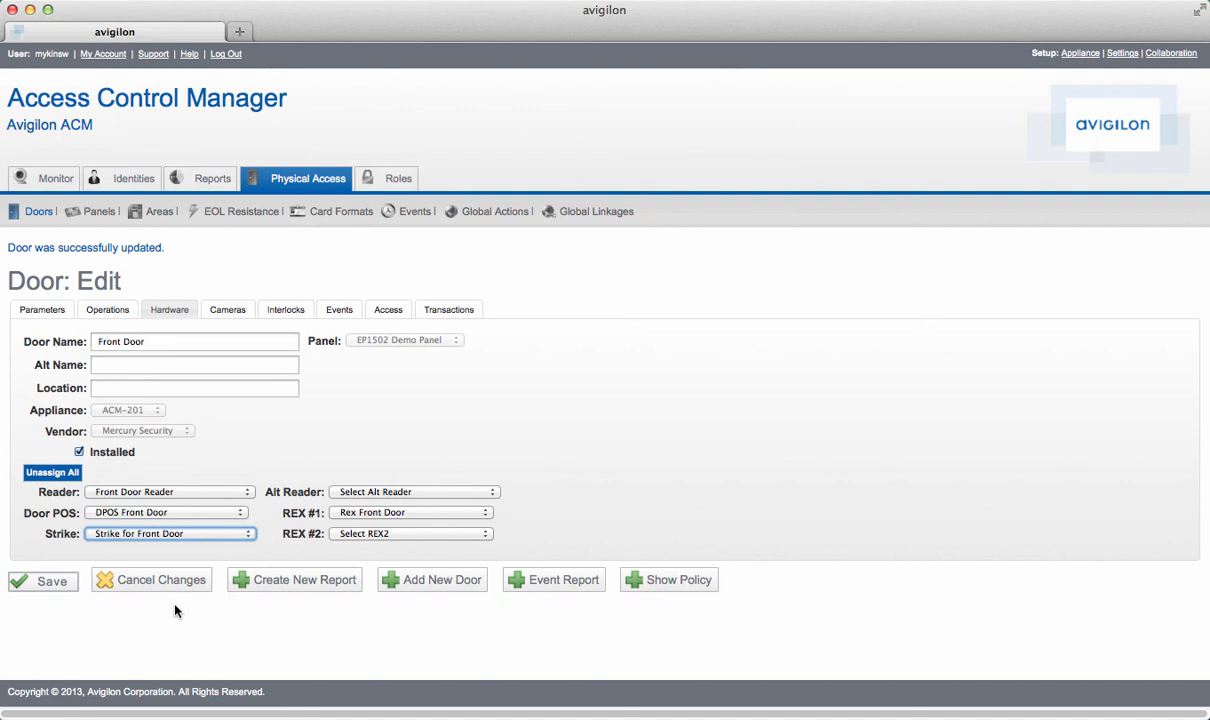
left_click(47, 583)
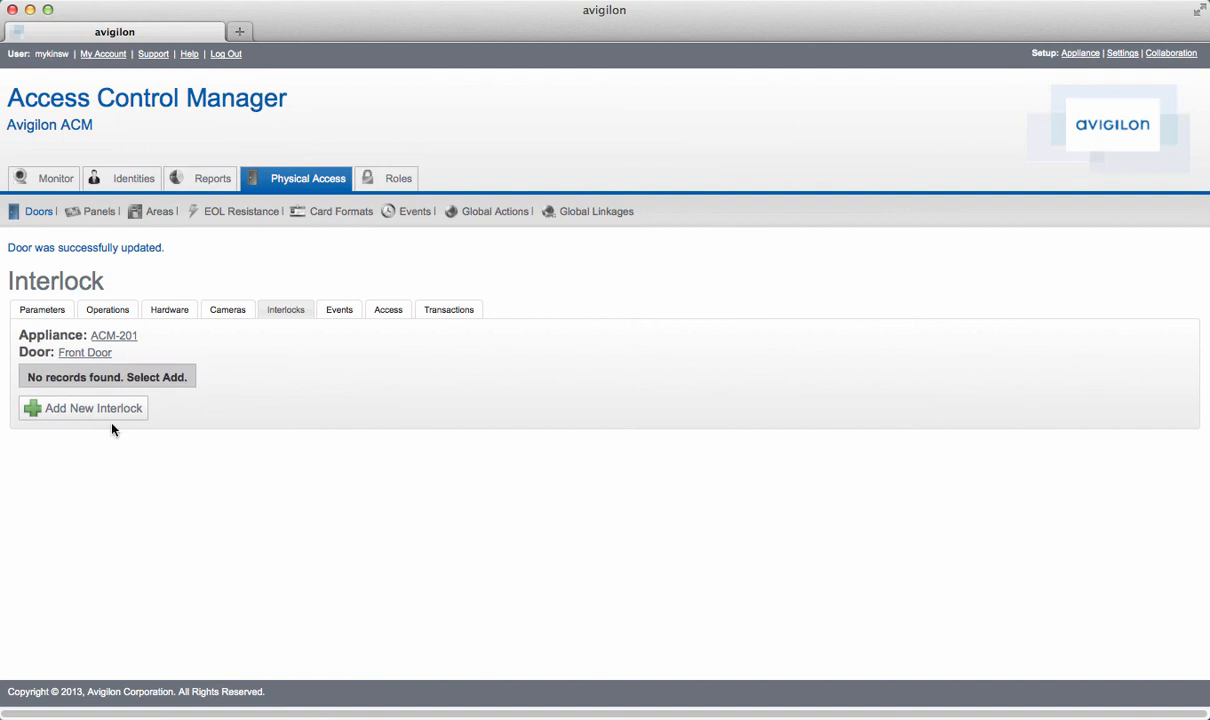
left_click(40, 214)
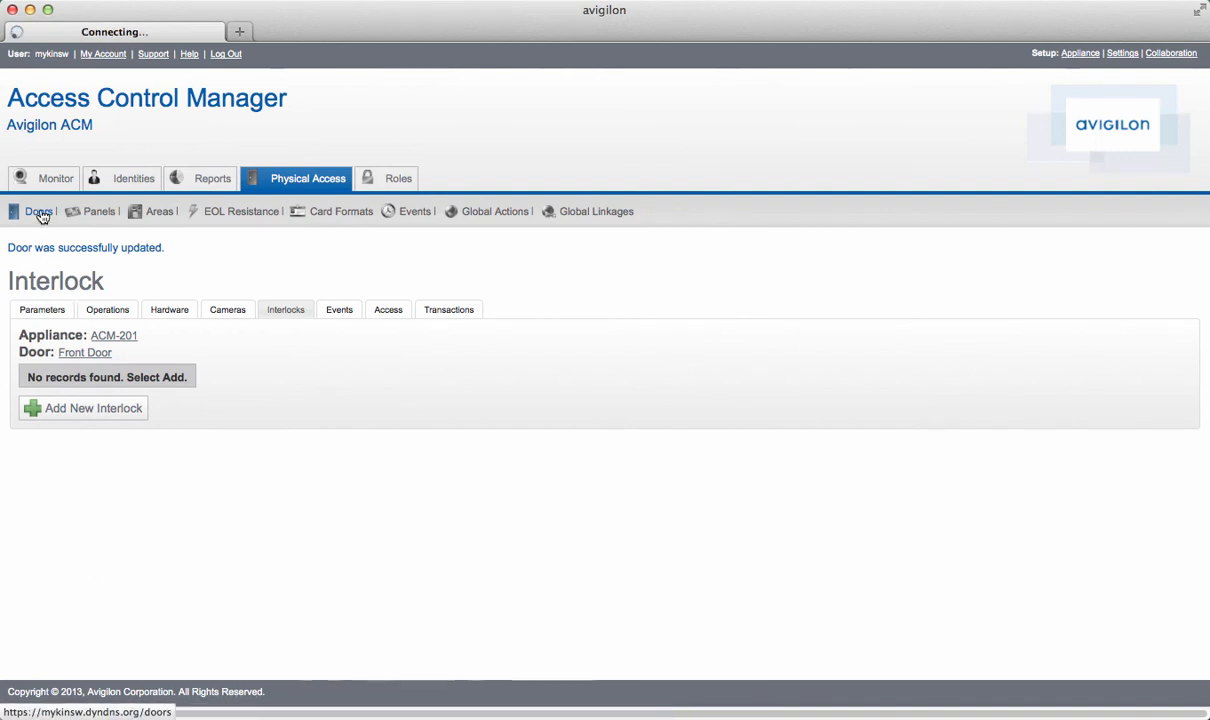